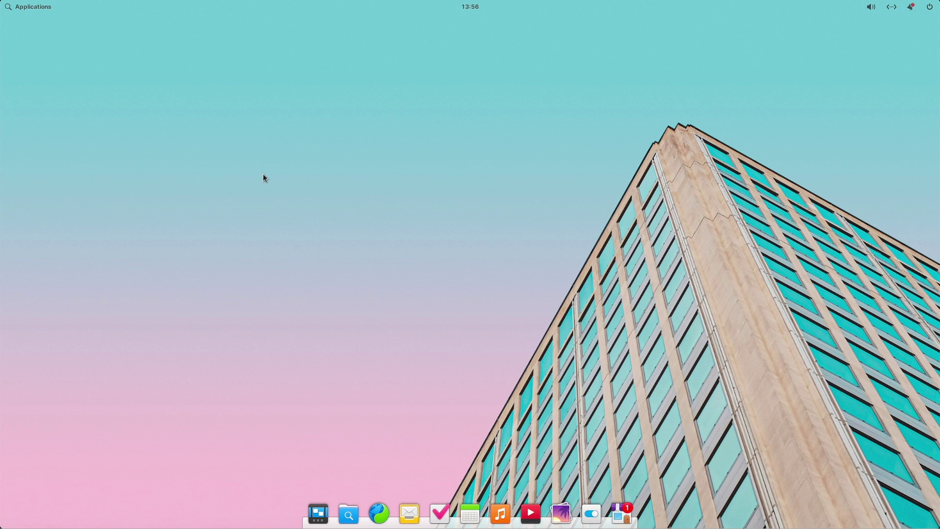
click(33, 7)
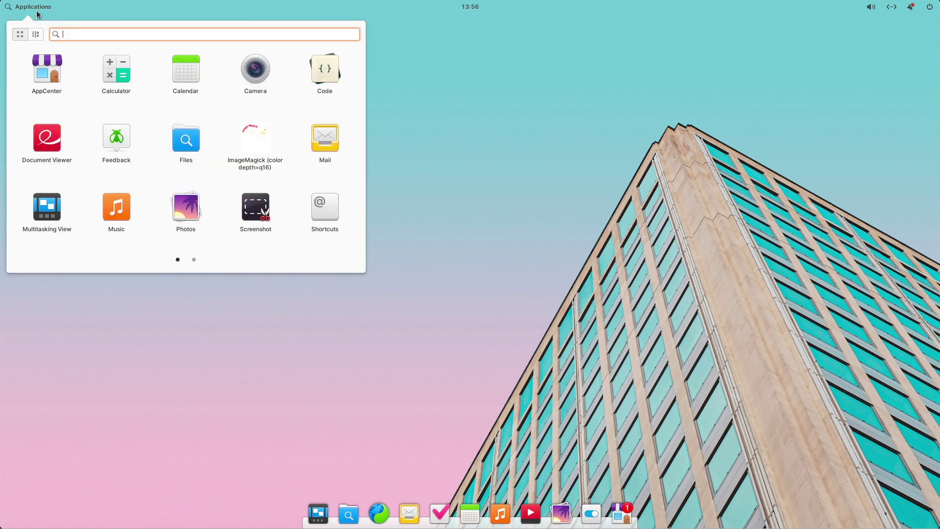
click(36, 37)
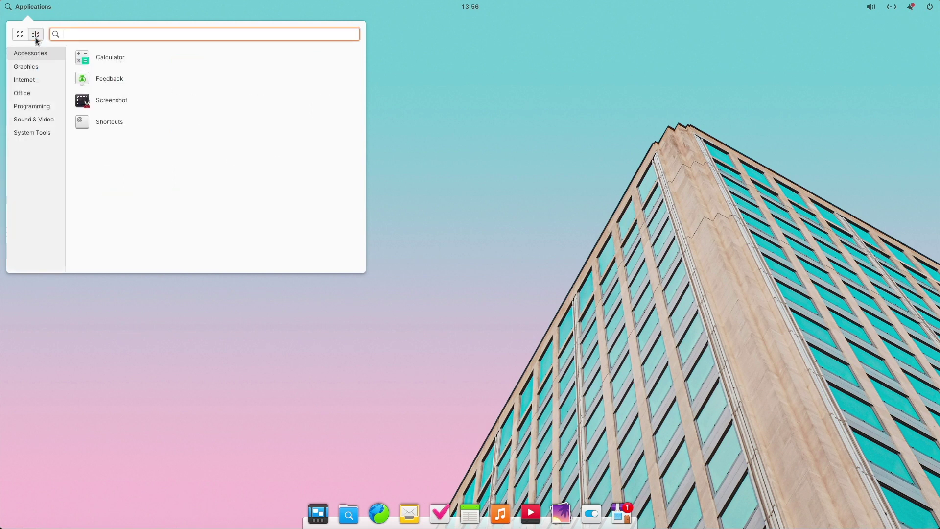
click(470, 7)
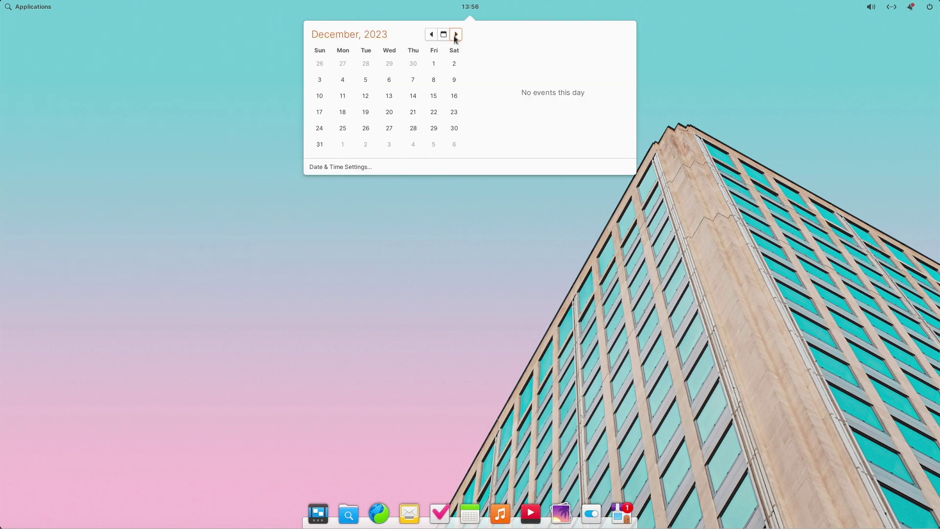
click(632, 230)
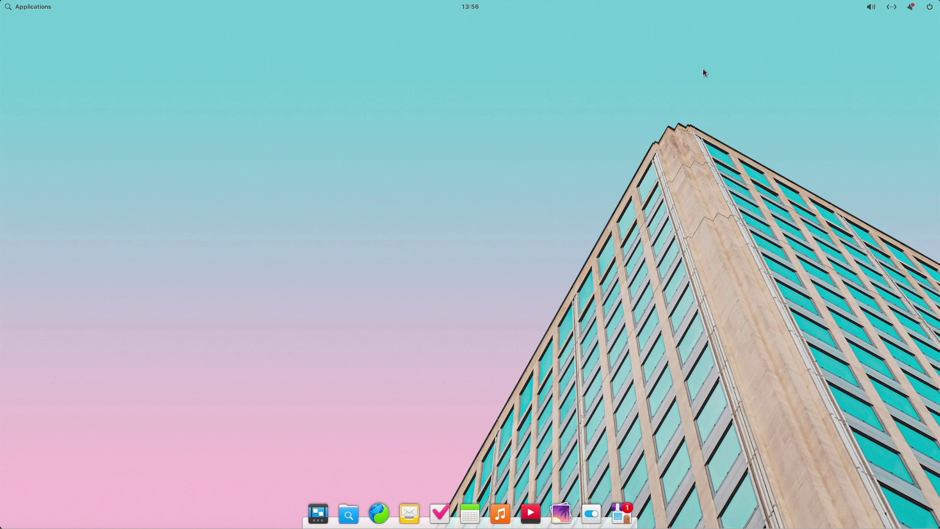
click(872, 8)
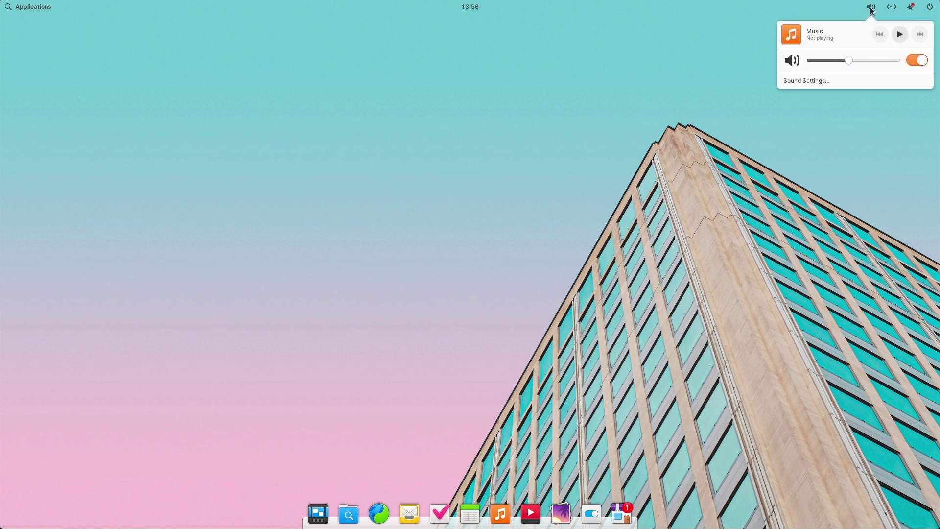
mouse_move(887, 8)
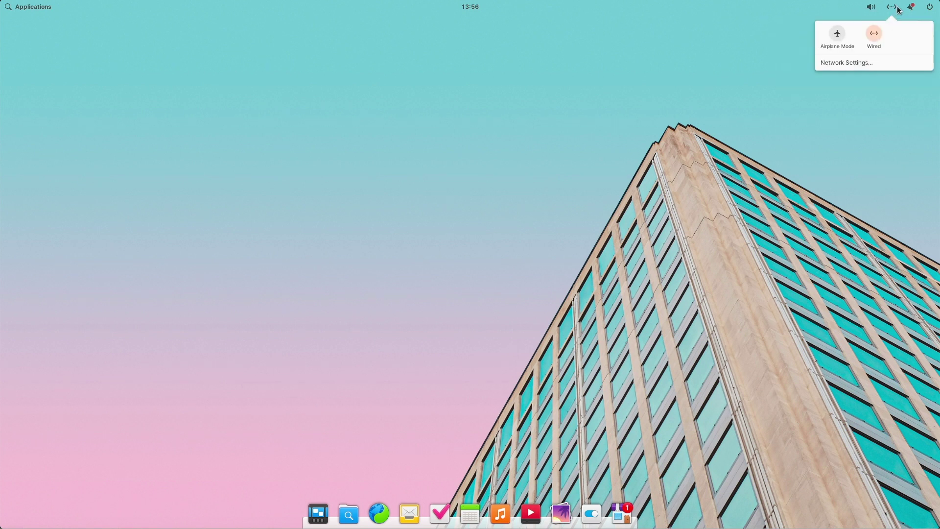
click(649, 88)
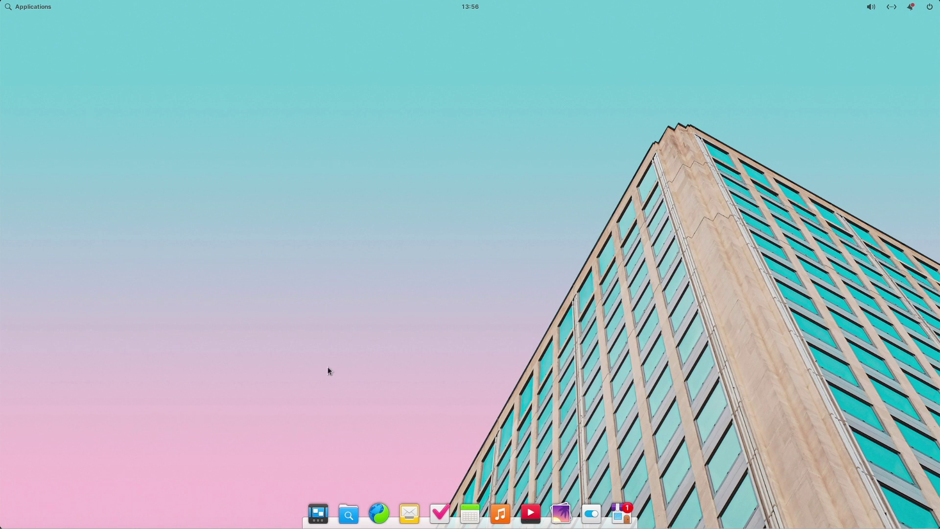
Open and close Tasks from the dock, then maximize, reposition and close the Files home window.
click(441, 513)
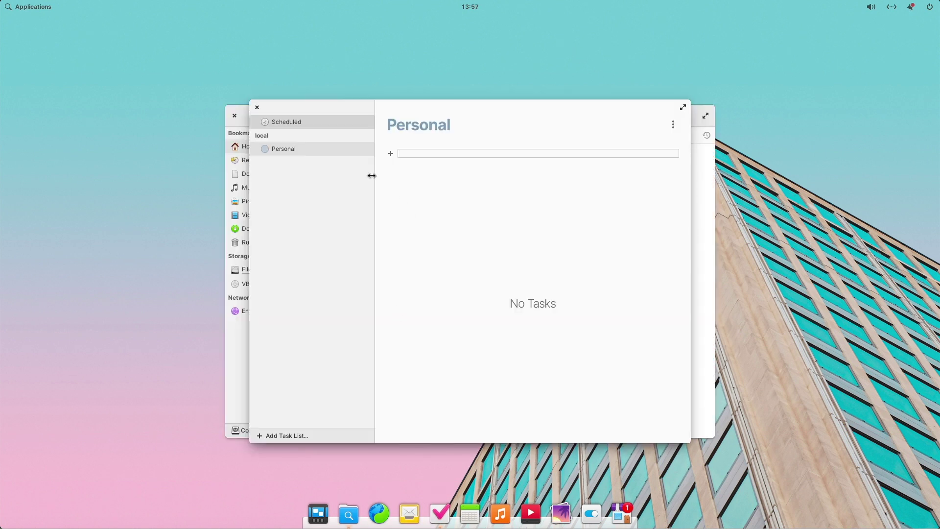
click(257, 106)
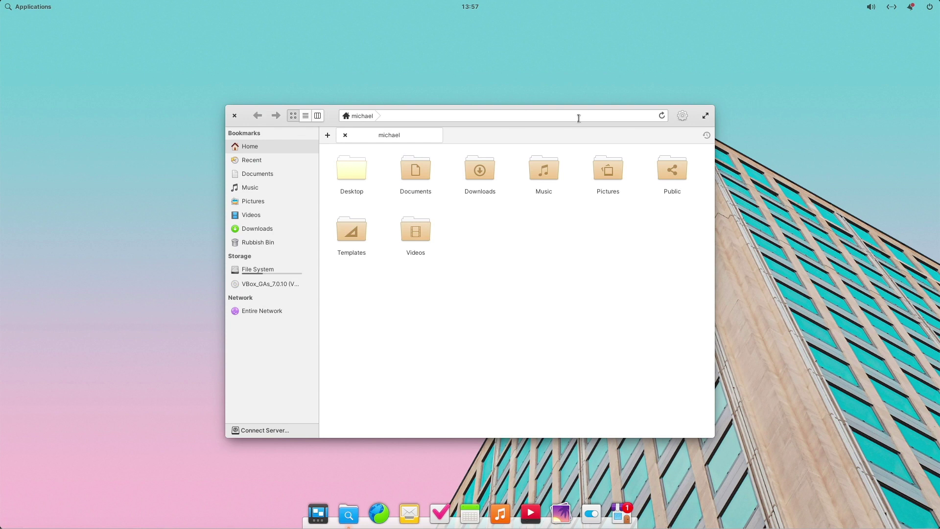
click(706, 119)
drag(713, 20, 712, 39)
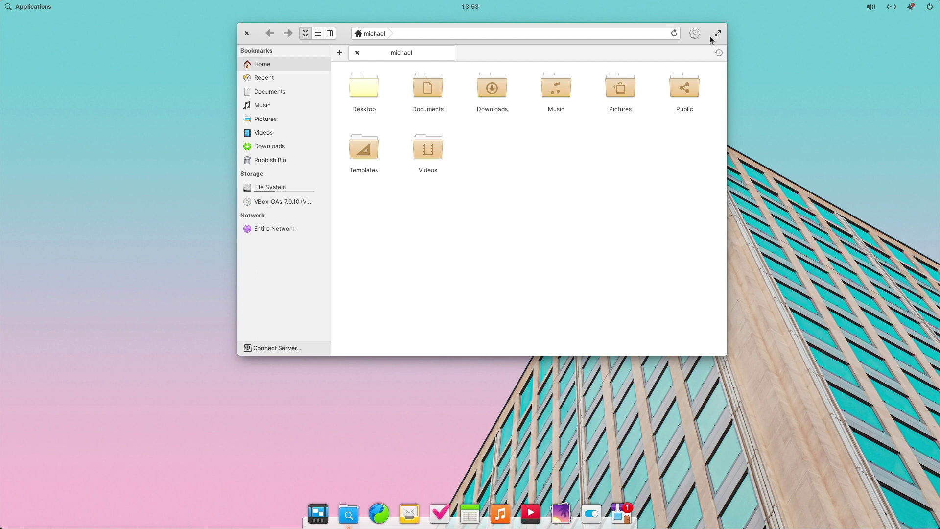
click(246, 34)
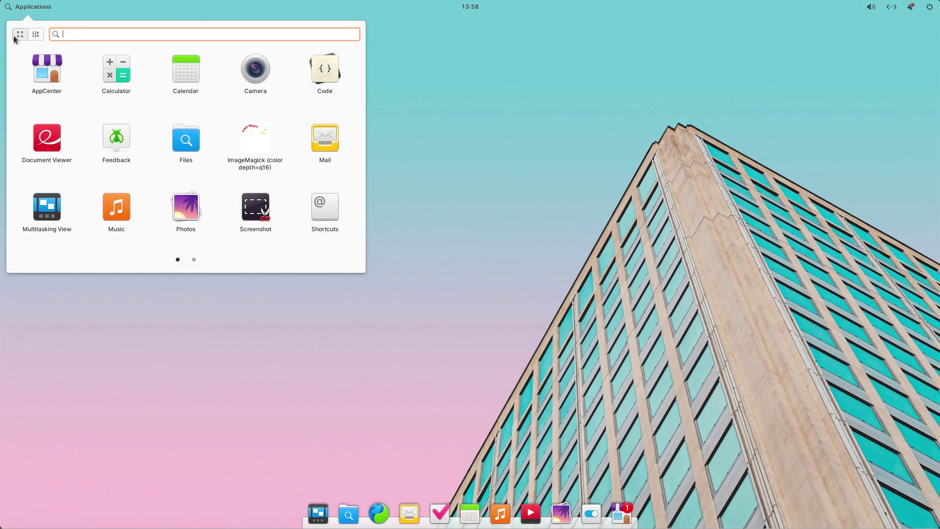
Dismiss the applications launcher grid.
click(440, 158)
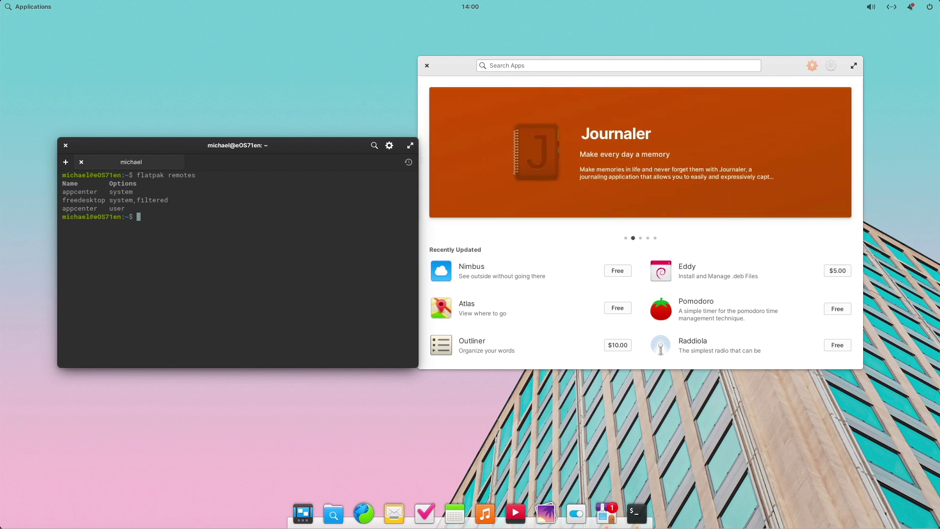
click(595, 67)
text(signal)
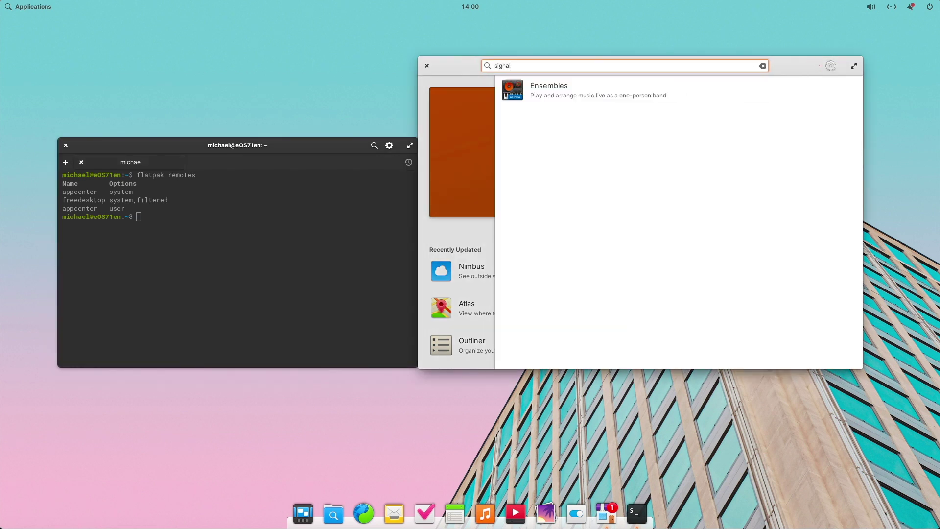
key(BackSpace)
key(BackSpace)
key(BackSpace)
key(BackSpace)
key(BackSpace)
key(BackSpace)
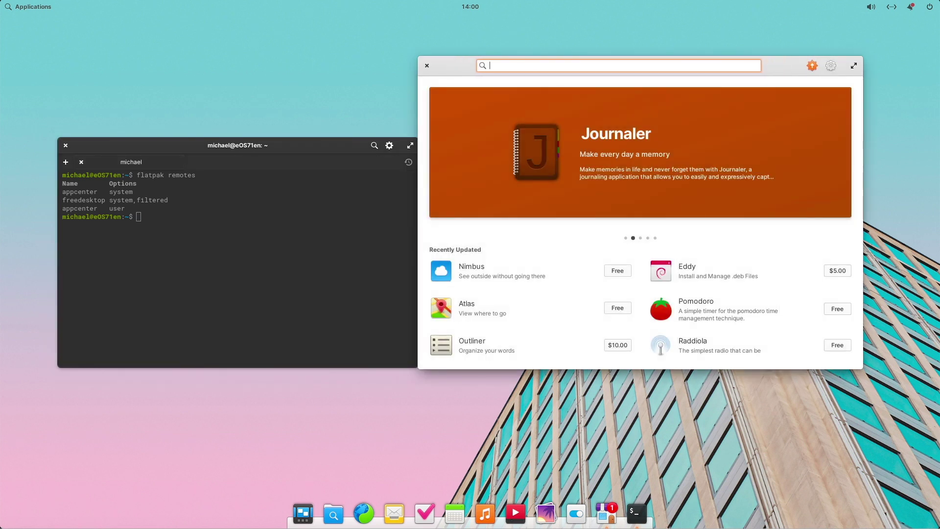
text(spotify)
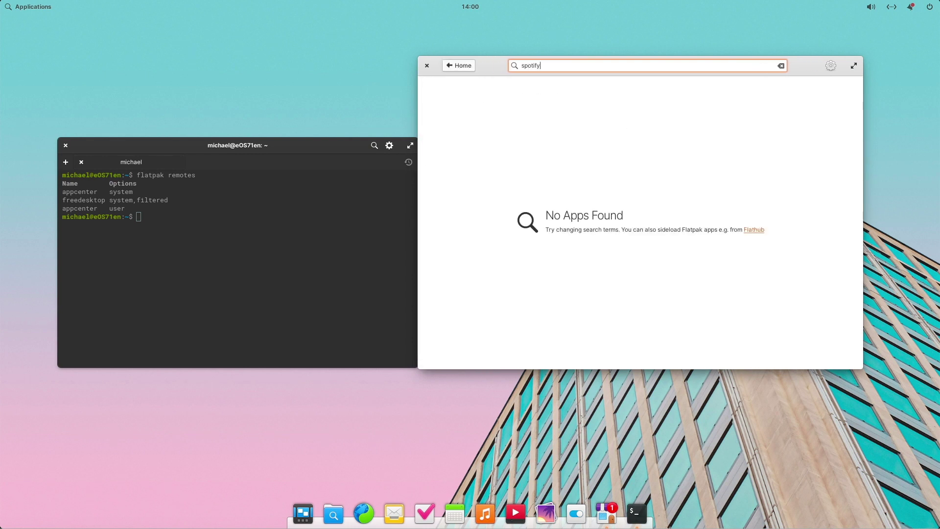
key(BackSpace)
key(BackSpace)
key(BackSpace)
key(BackSpace)
key(BackSpace)
key(BackSpace)
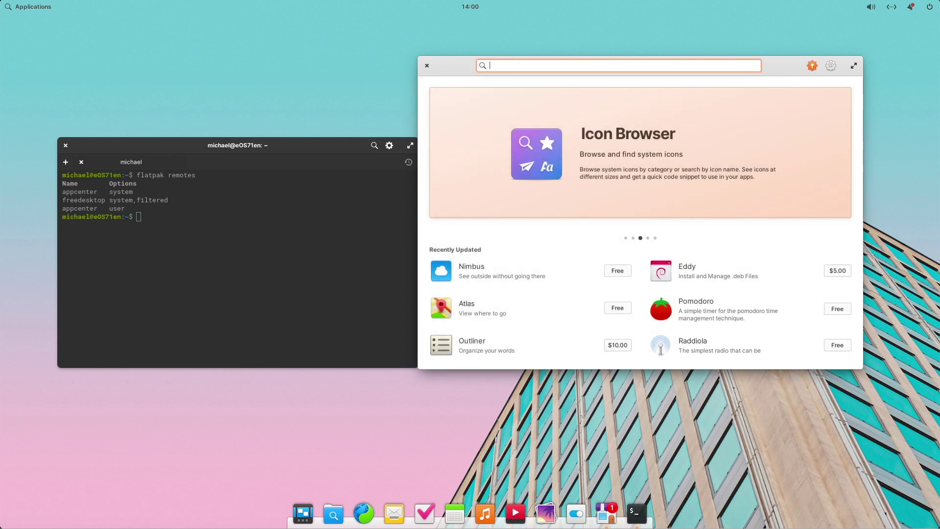
text(lack)
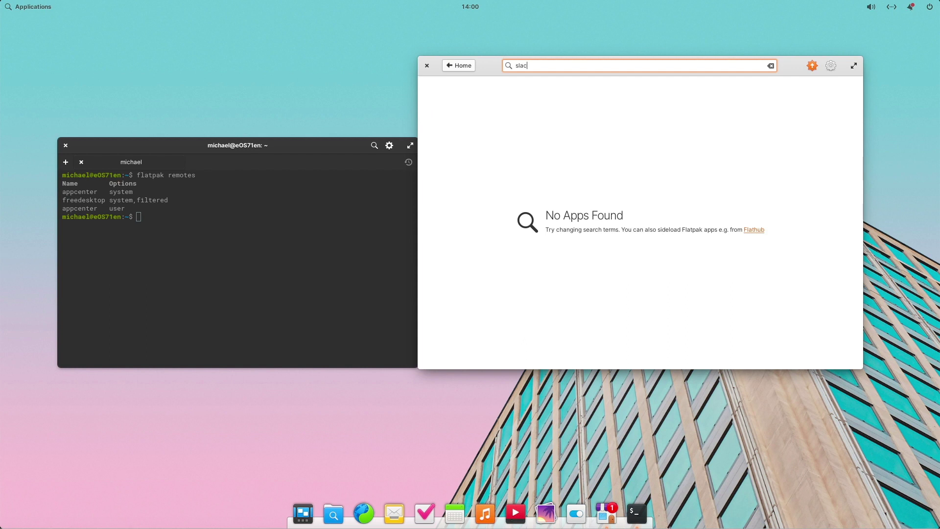
key(BackSpace)
key(BackSpace)
key(BackSpace)
key(BackSpace)
text(zoo)
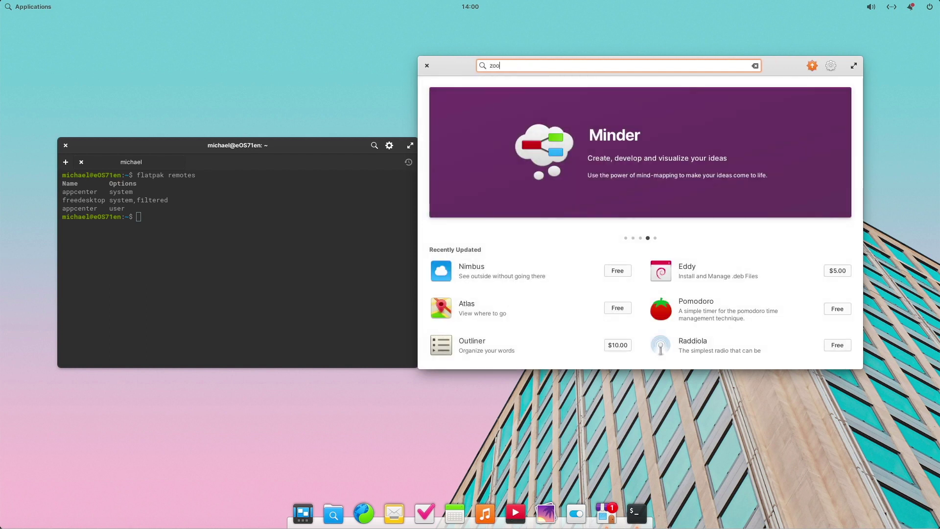
key(BackSpace)
key(BackSpace)
key(BackSpace)
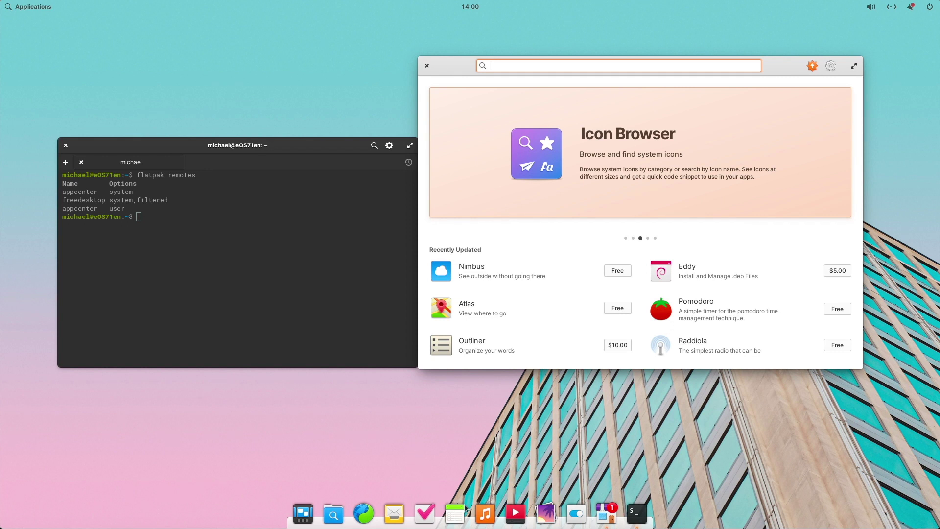
In the browser, open Flathub's Set Up link in a new tab and choose the Ubuntu instructions.
click(364, 512)
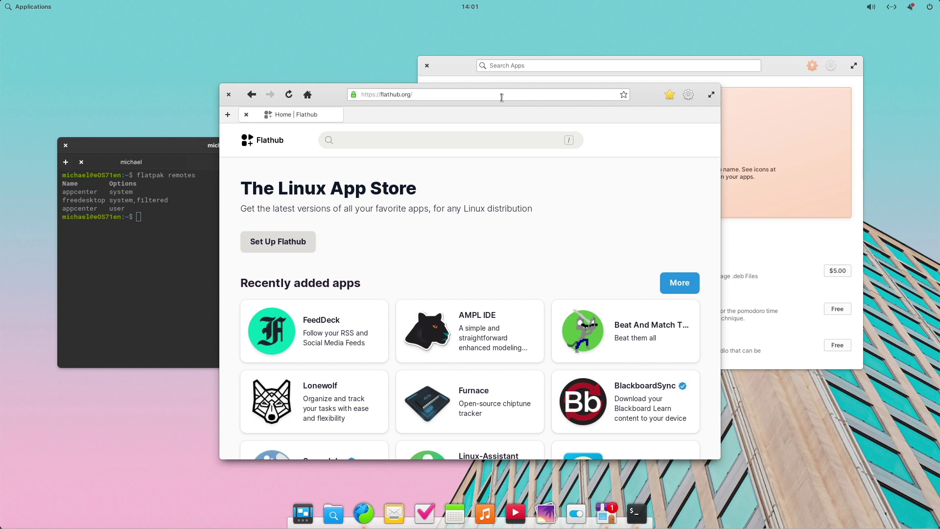
right_click(290, 242)
click(329, 254)
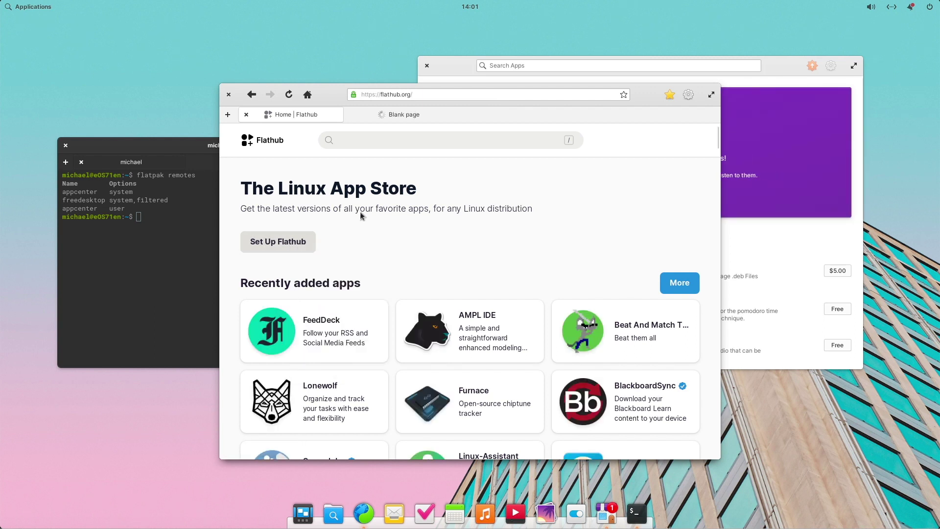
click(391, 115)
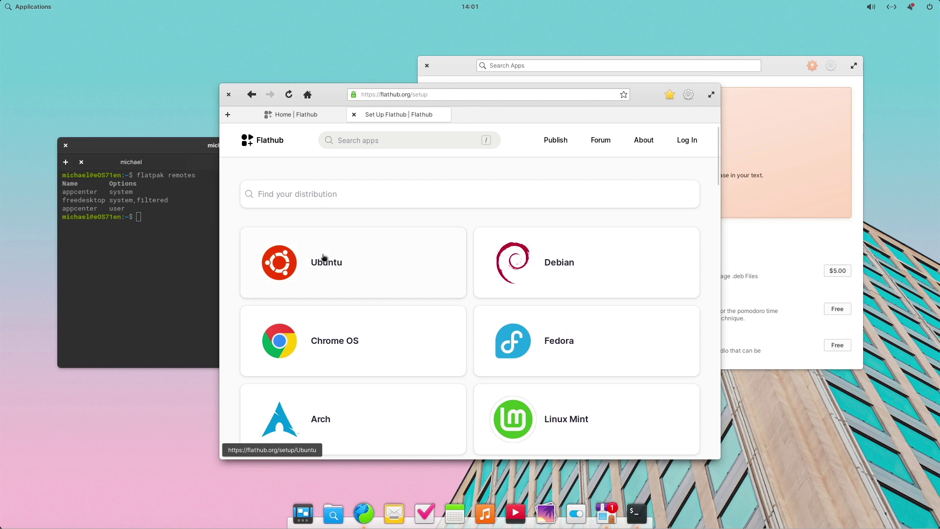
click(330, 267)
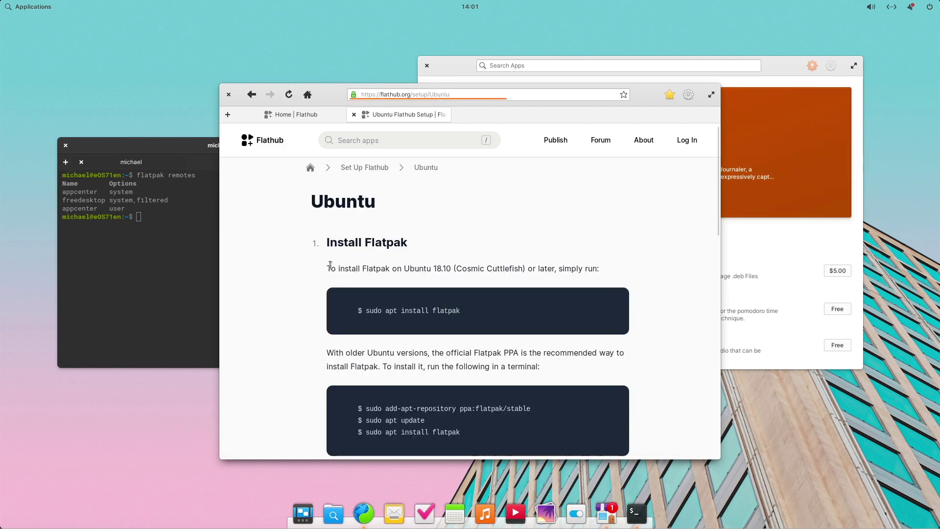
Copy the flatpak remote-add command, then bring the Ubuntu setup page back over Terminal.
scroll(299, 246, down, 3)
scroll(299, 250, down, 5)
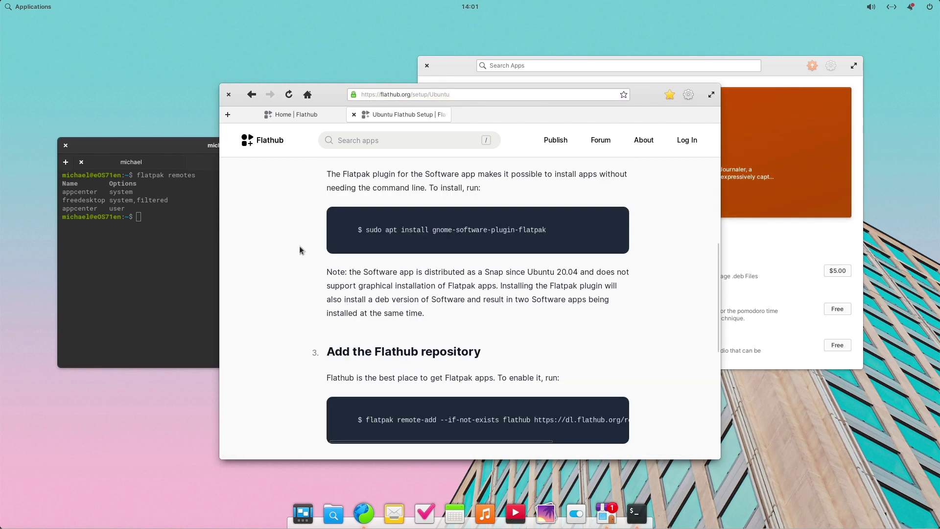
scroll(300, 250, down, 1)
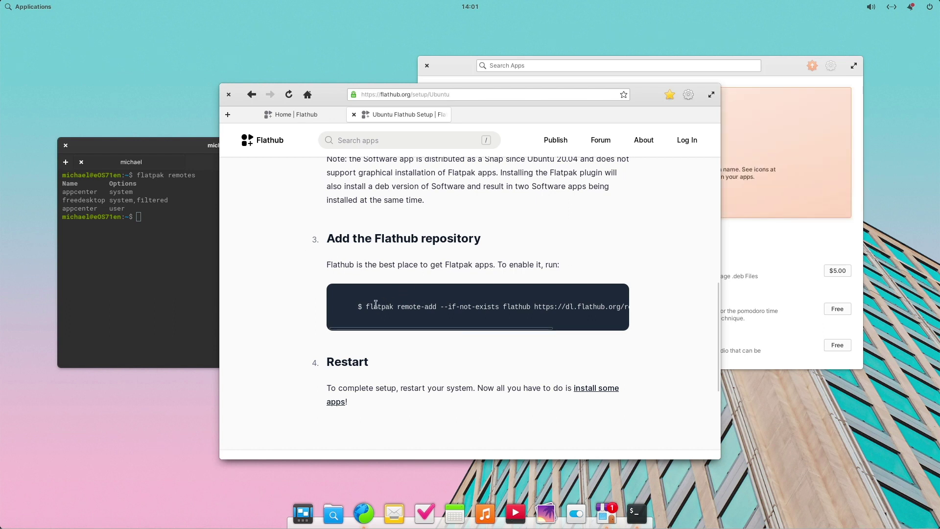
mouse_move(366, 307)
mouse_down()
mouse_move(633, 294)
mouse_move(356, 306)
mouse_up()
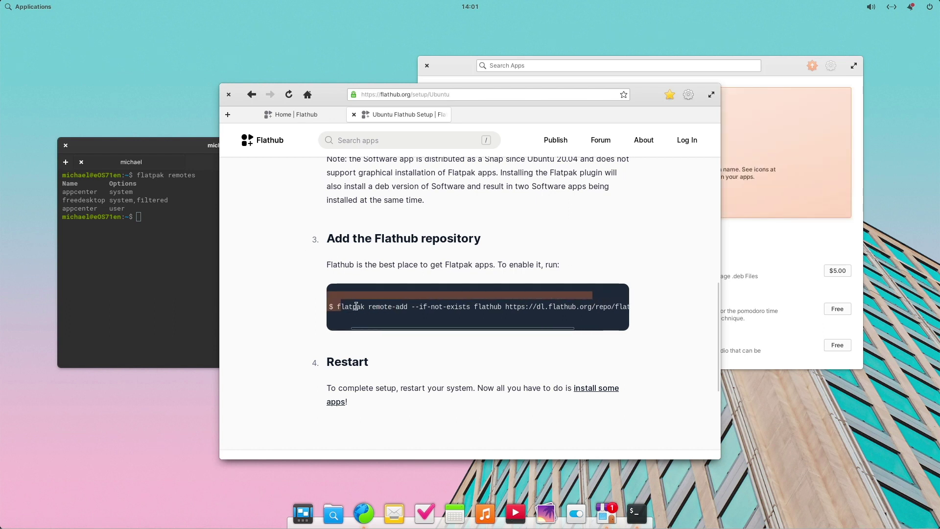
triple_click(357, 307)
right_click(361, 307)
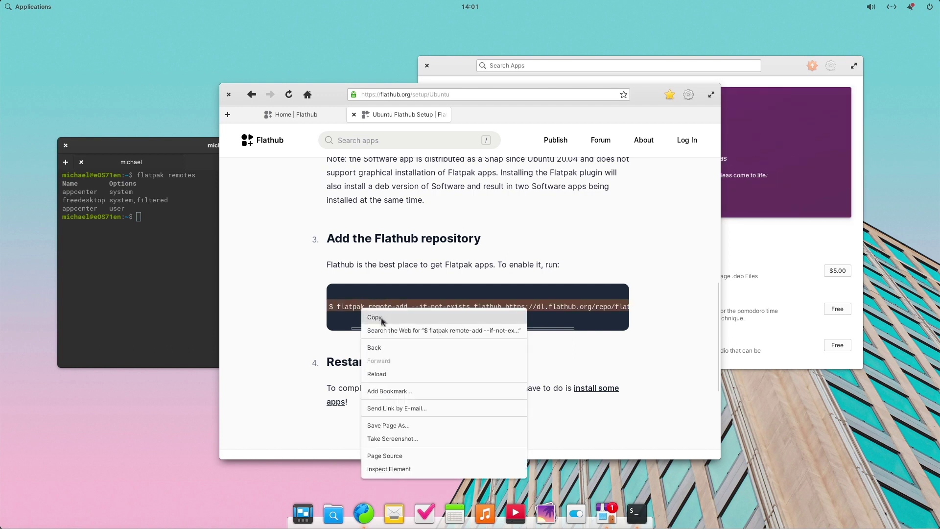
click(381, 317)
click(133, 277)
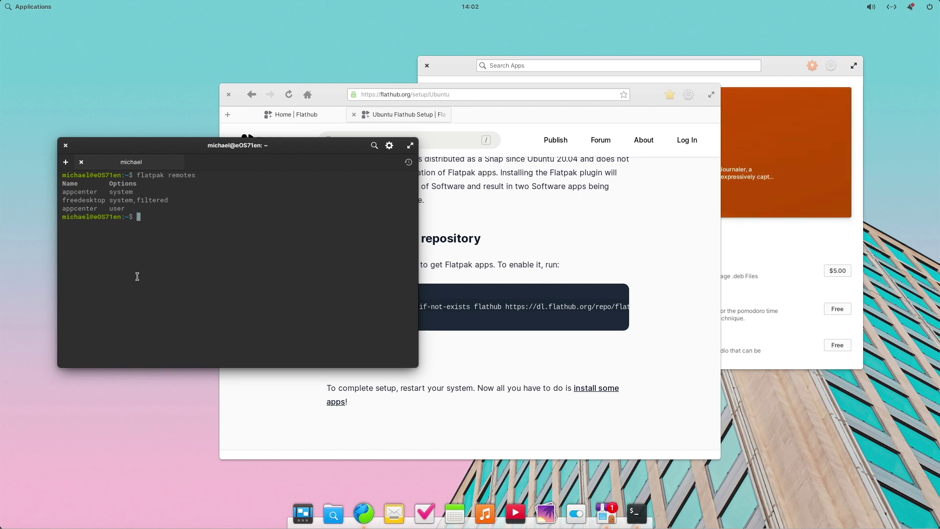
click(595, 199)
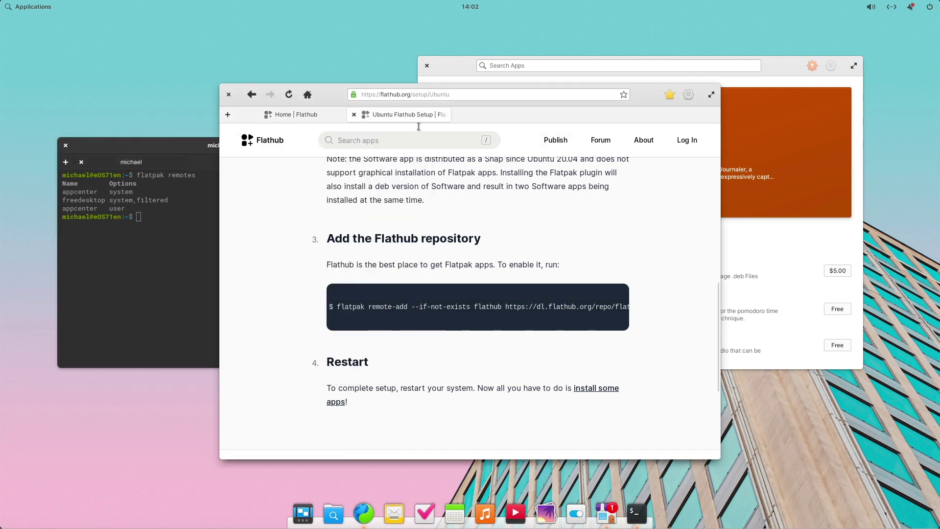
Search Flathub's home page for 'firefox' and open Firefox's app page.
click(281, 114)
click(392, 140)
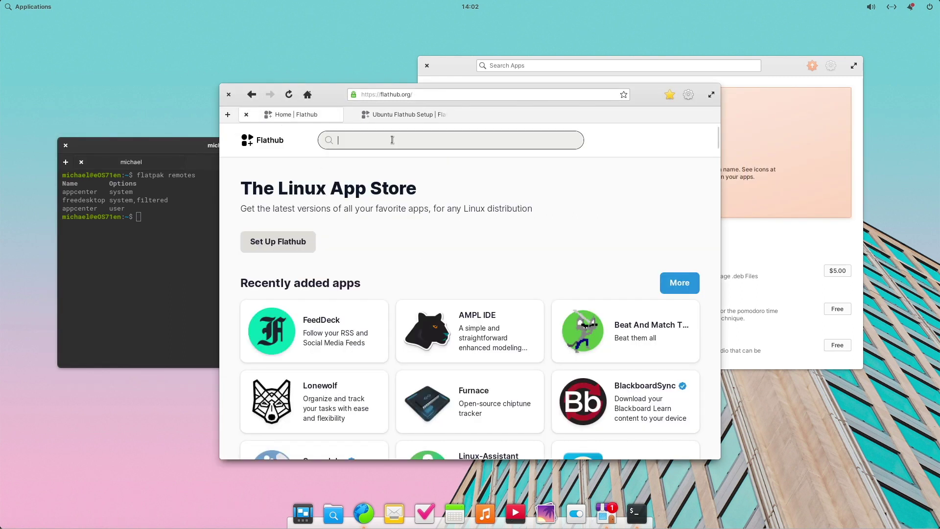
text(firefox)
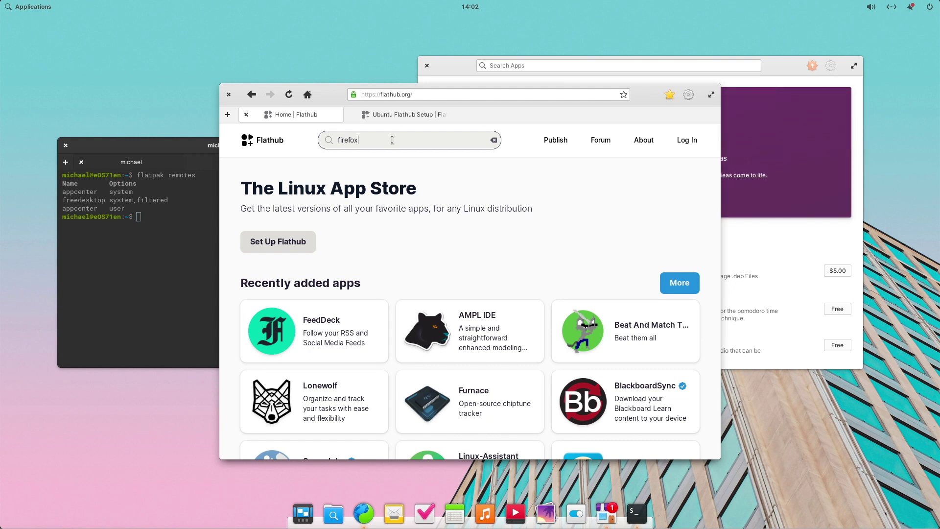
key(Return)
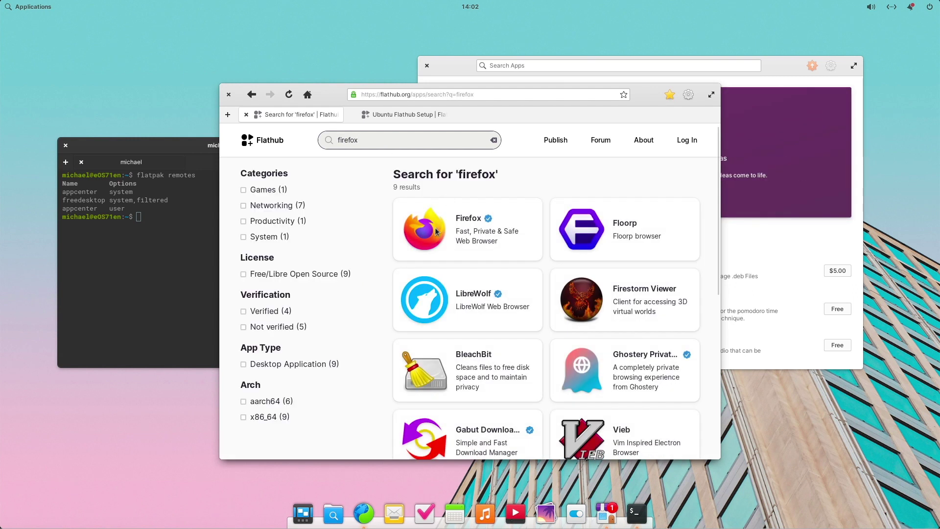
click(436, 232)
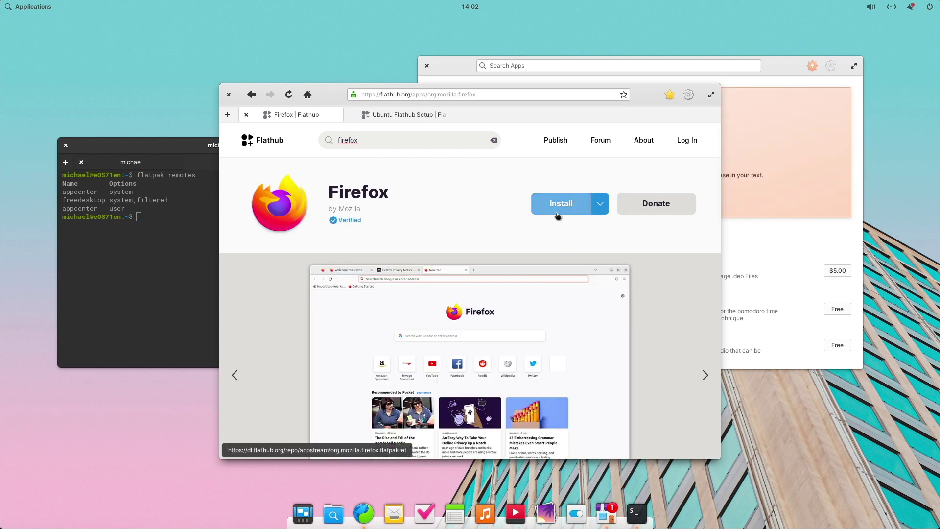
Review Firefox's manual install commands, then download its flatpakref and show the downloads list.
click(600, 204)
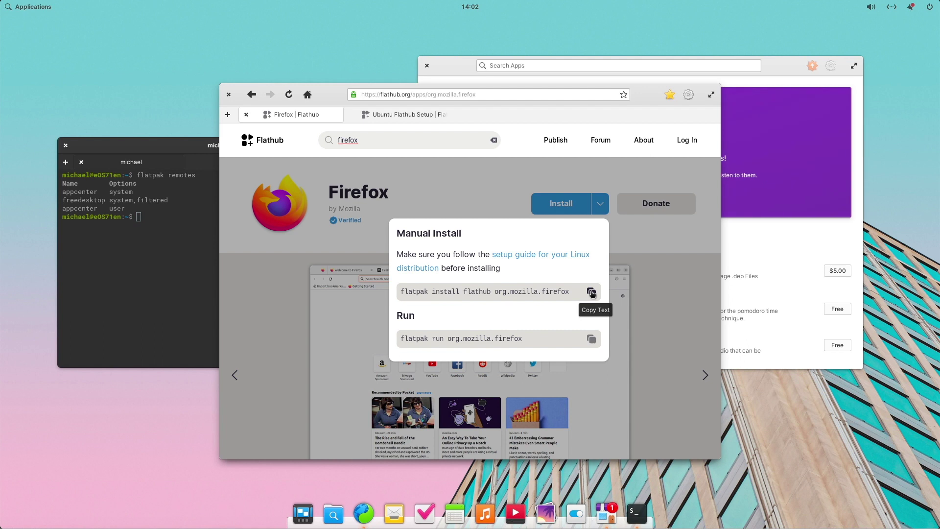
click(657, 245)
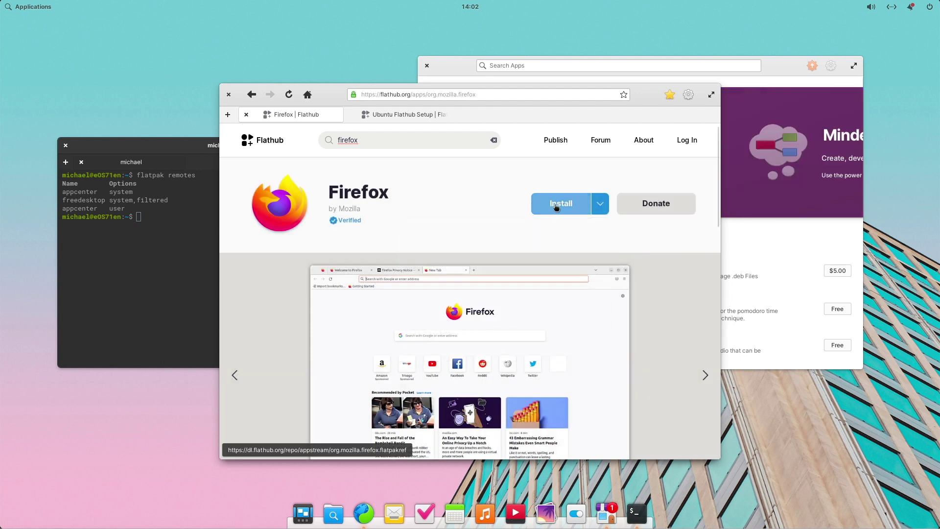
click(555, 206)
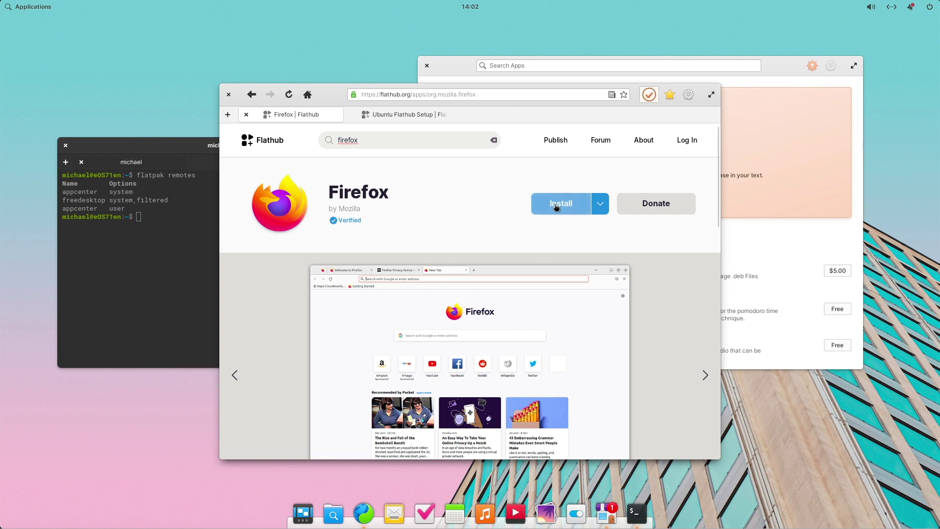
click(651, 98)
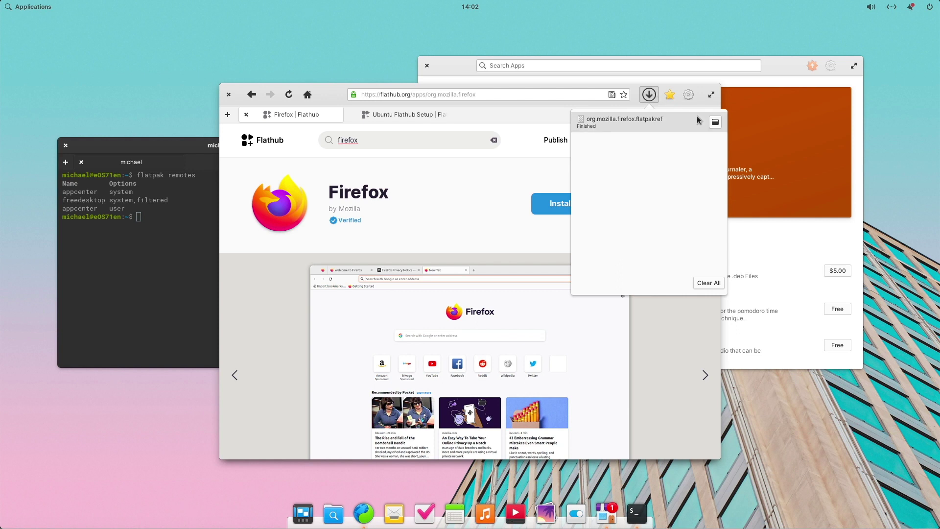
Open org.mozilla.firefox.flatpakref from the Downloads folder, then bring Terminal to the front.
click(716, 122)
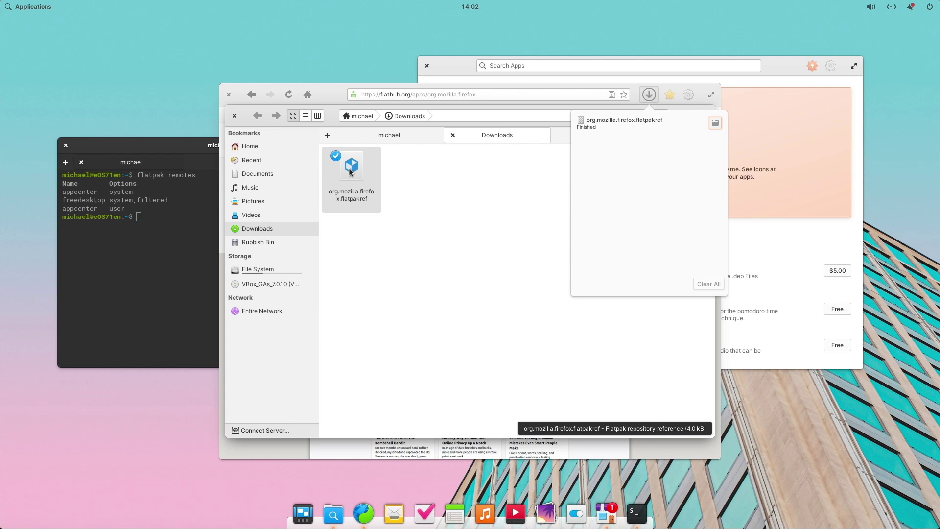
click(623, 126)
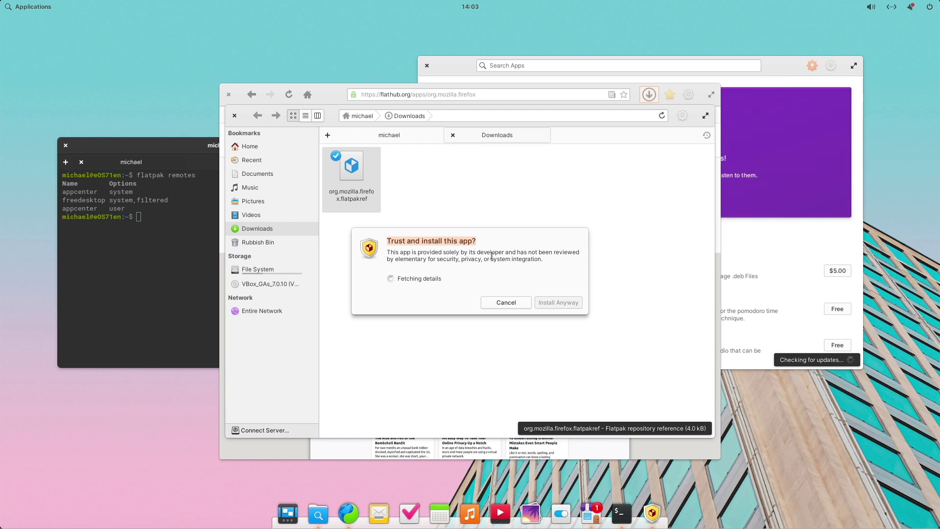
click(158, 291)
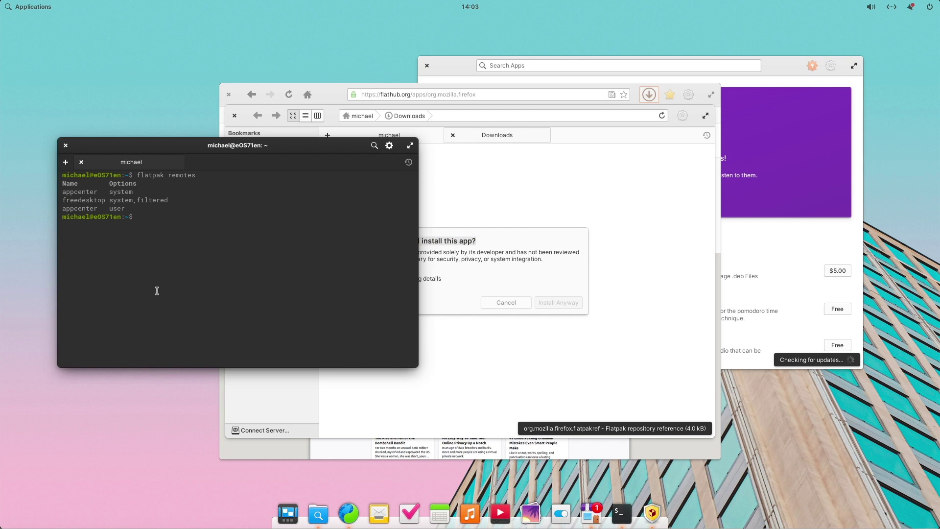
Rerun 'flatpak remotes', highlight the new flathub line, and return to the trust-and-install prompt.
key(Up)
key(Return)
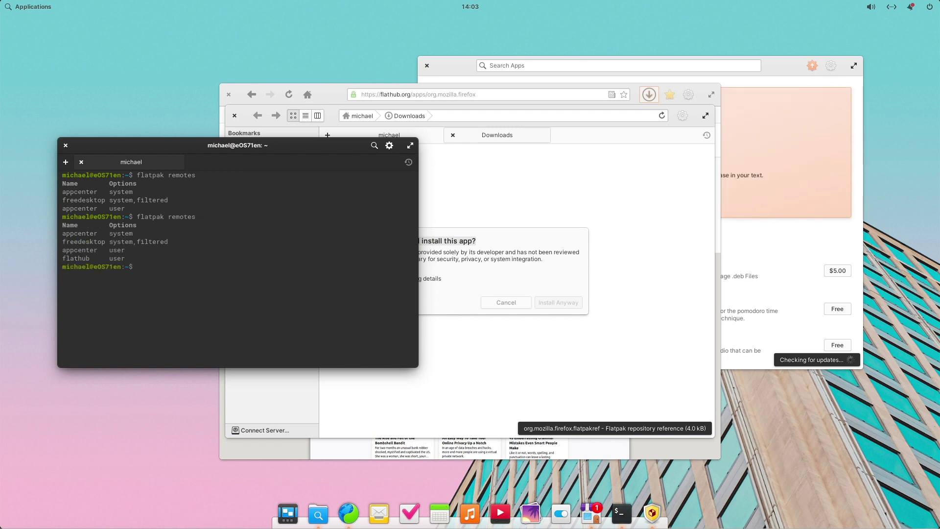
triple_click(76, 258)
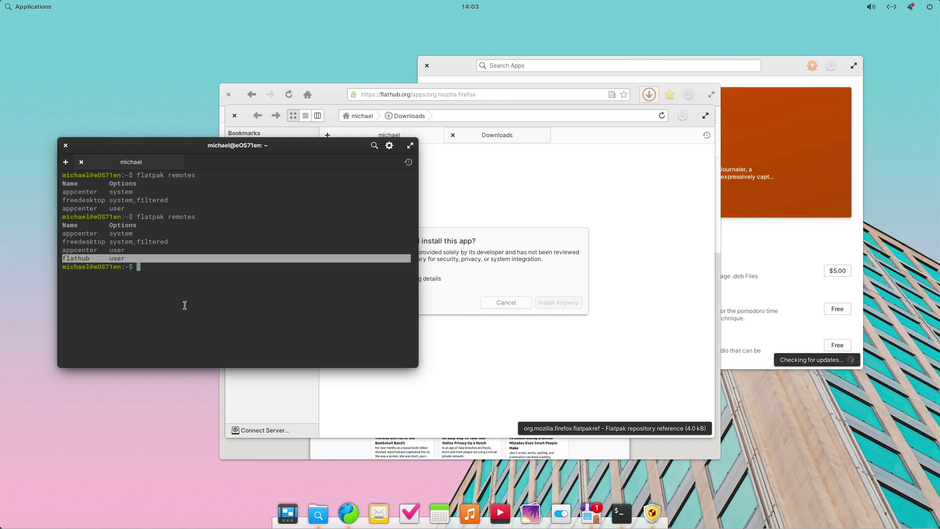
click(515, 249)
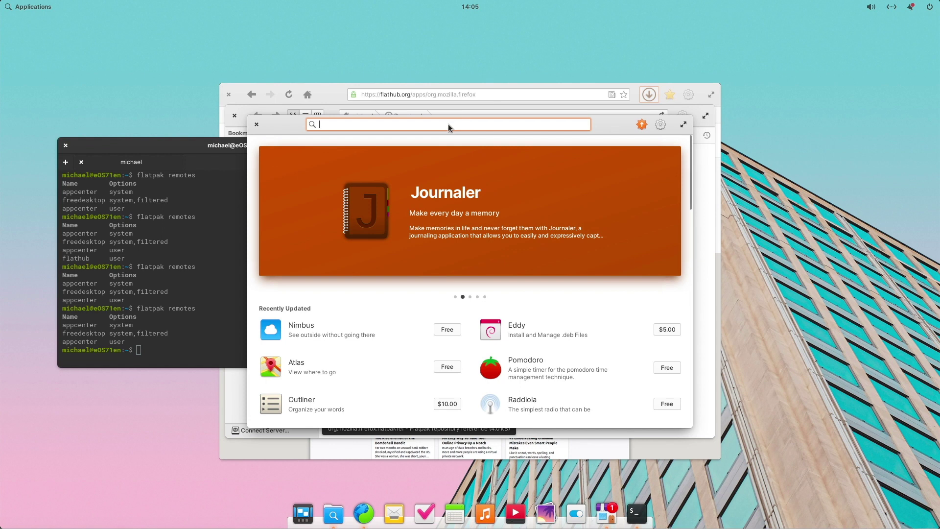
text(gimp)
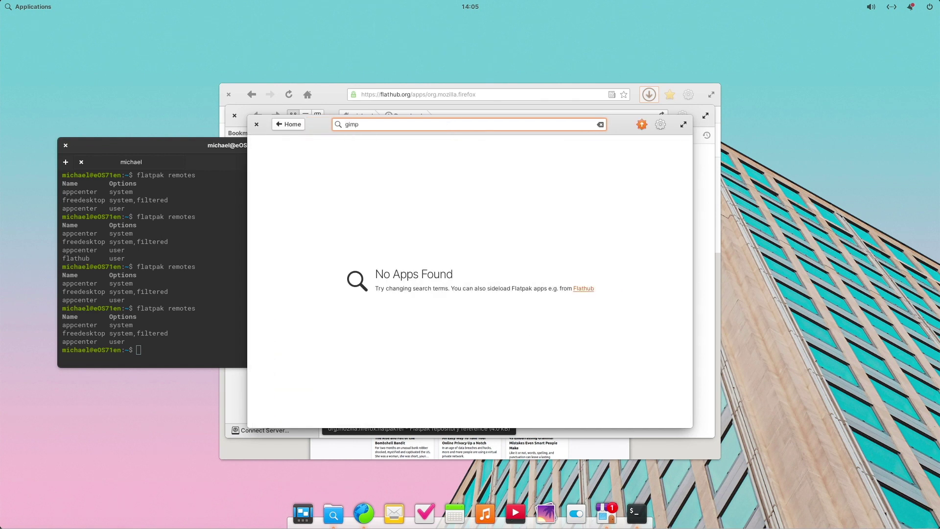
key(BackSpace)
key(BackSpace)
key(BackSpace)
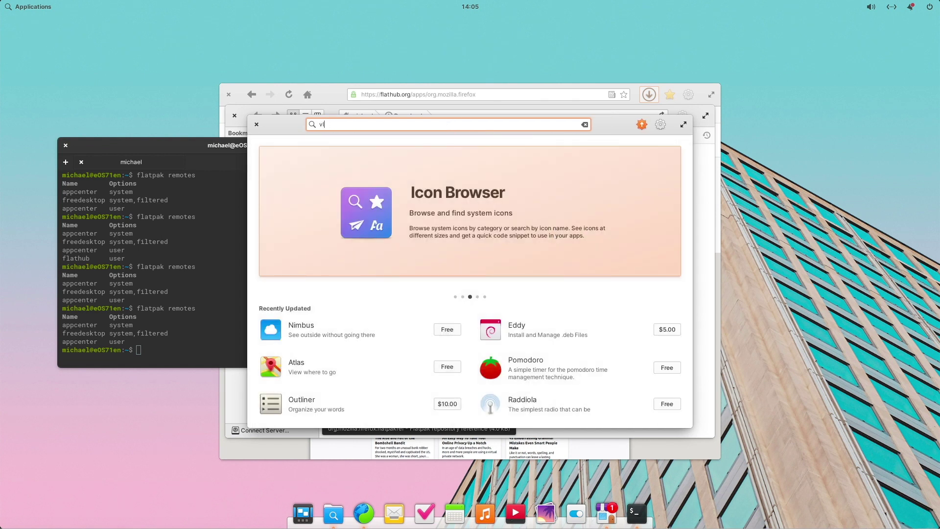
text(vlc)
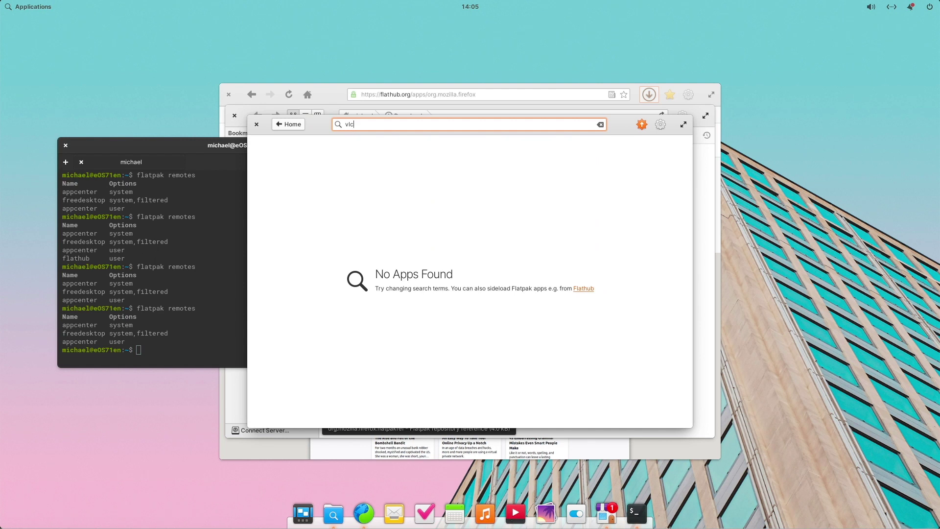
key(BackSpace)
key(BackSpace)
key(BackSpace)
text(fl)
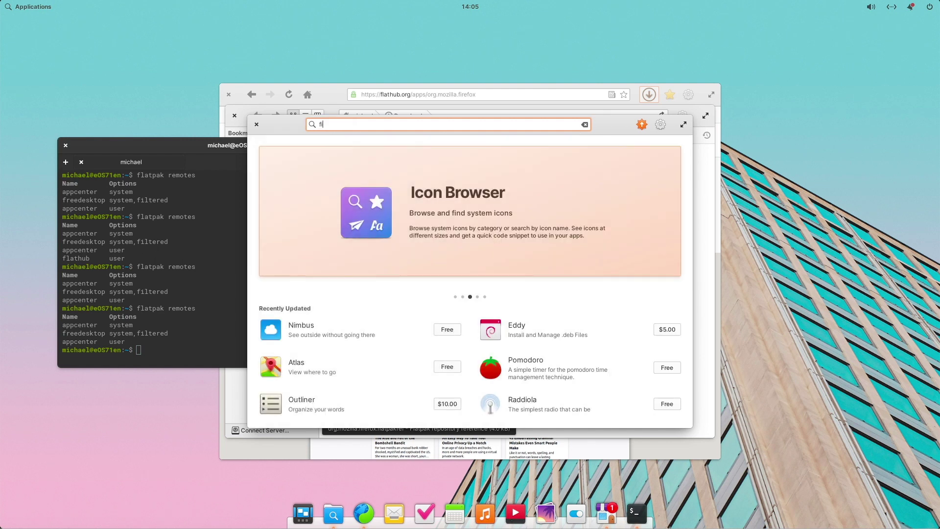
text(refo)
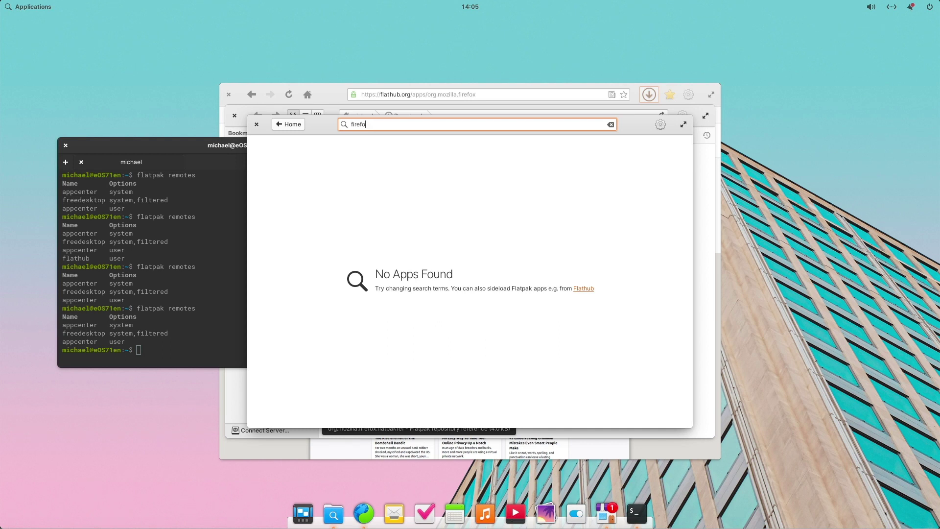
key(BackSpace)
key(BackSpace)
key(BackSpace)
key(BackSpace)
key(BackSpace)
key(BackSpace)
text(th)
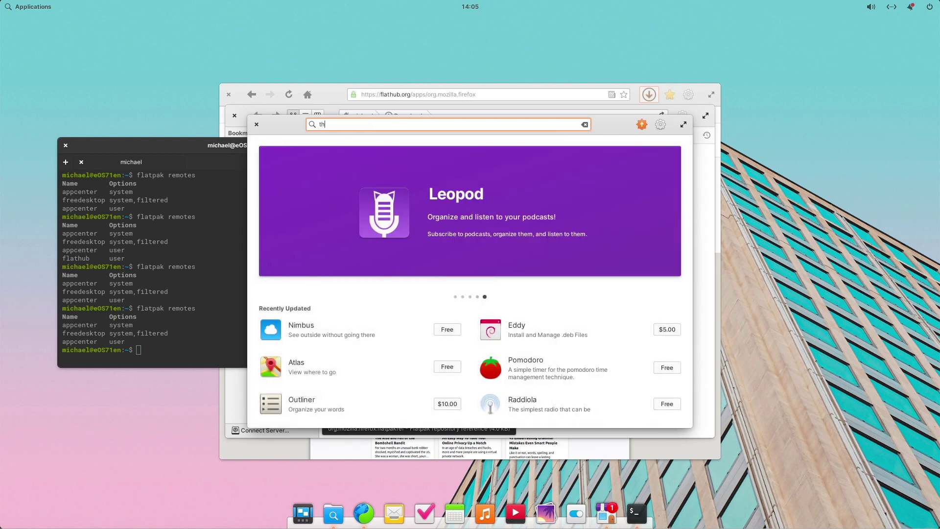
text(under)
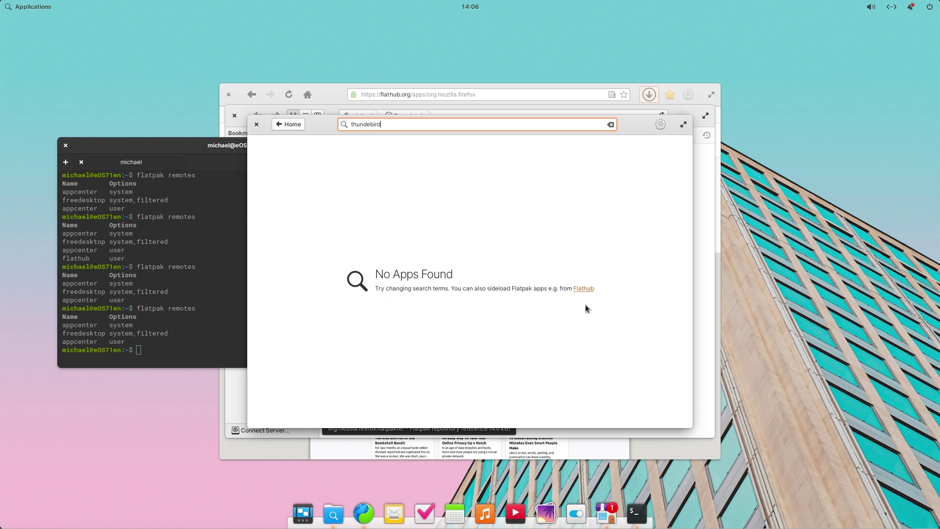
key(Escape)
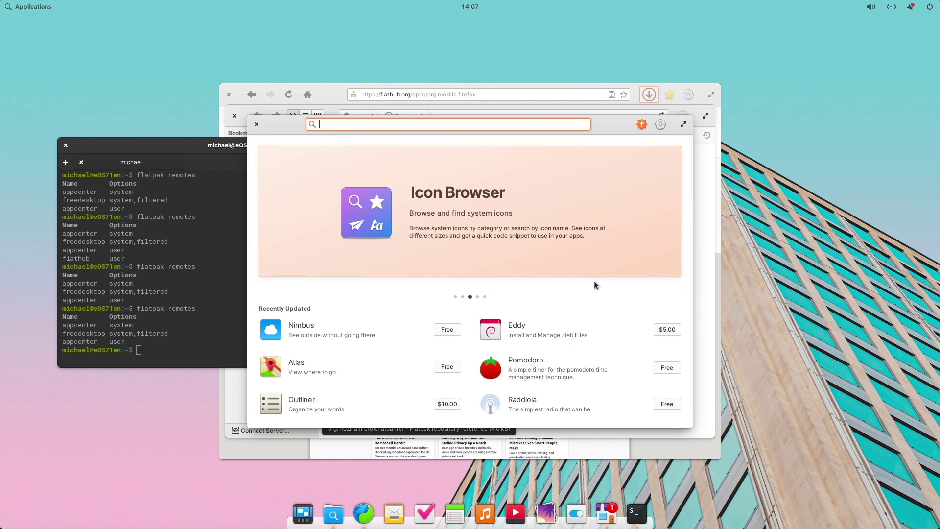
Open Eddy from Recently Updated and scroll through its permissions and screenshots.
click(503, 332)
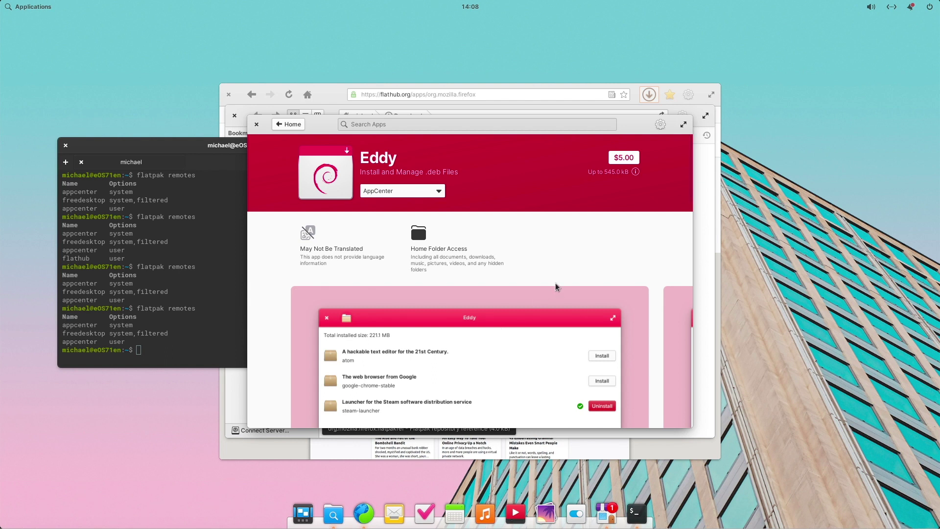
scroll(556, 286, down, 1)
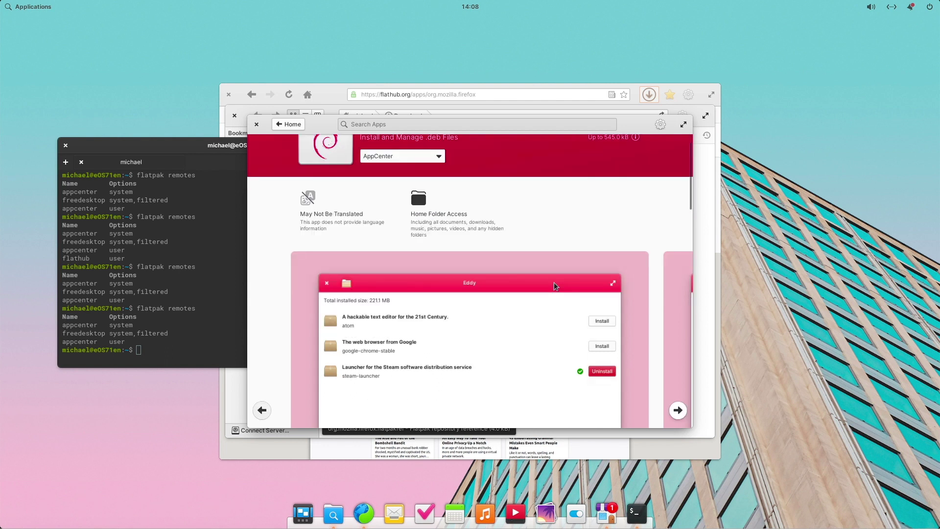
scroll(555, 284, down, 1)
scroll(554, 266, down, 2)
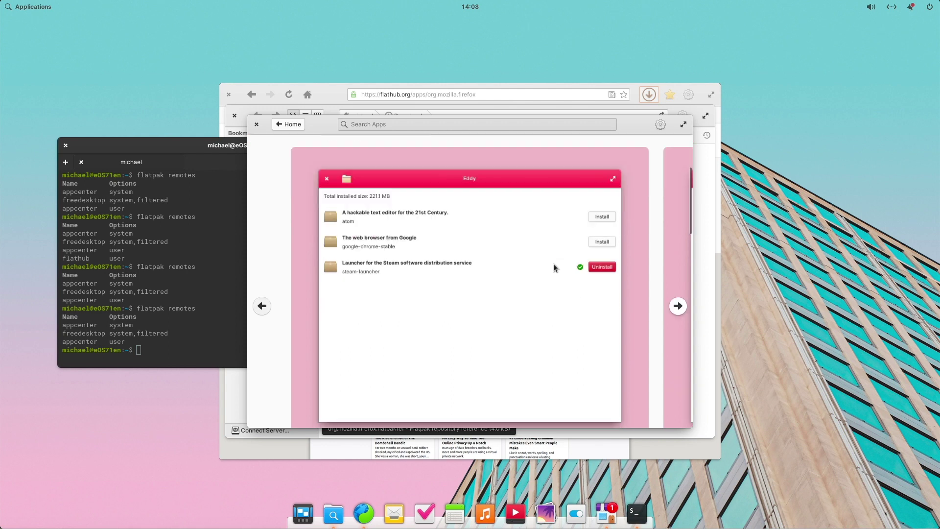
scroll(554, 267, down, 3)
scroll(553, 267, up, 7)
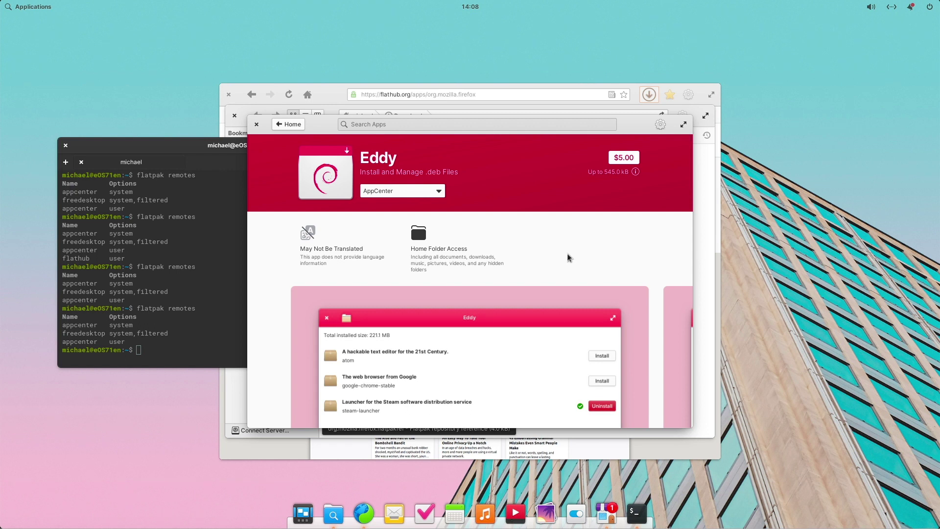
In Eddy's $5.00 payment dialog, enter 0 then 1, then lower the price to free and raise it to $2.
click(625, 158)
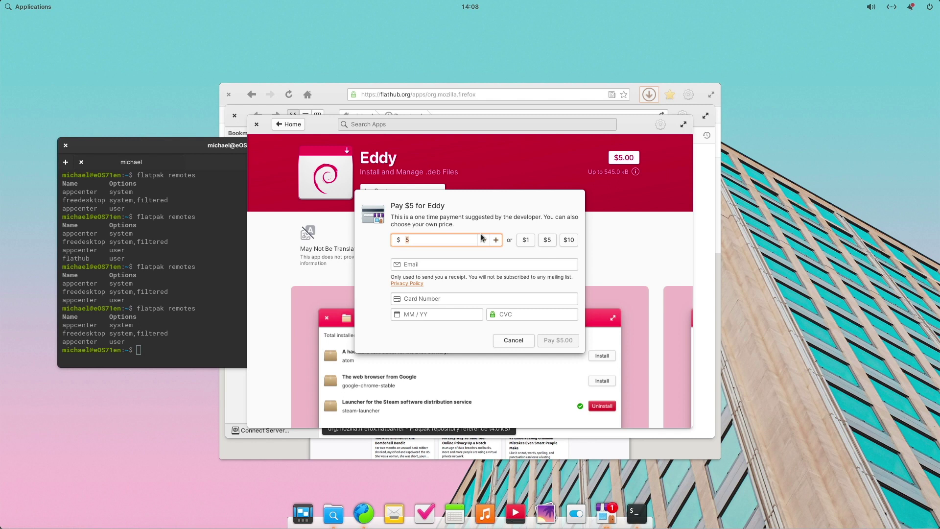
click(451, 242)
text(0)
key(BackSpace)
key(BackSpace)
text(1)
click(484, 241)
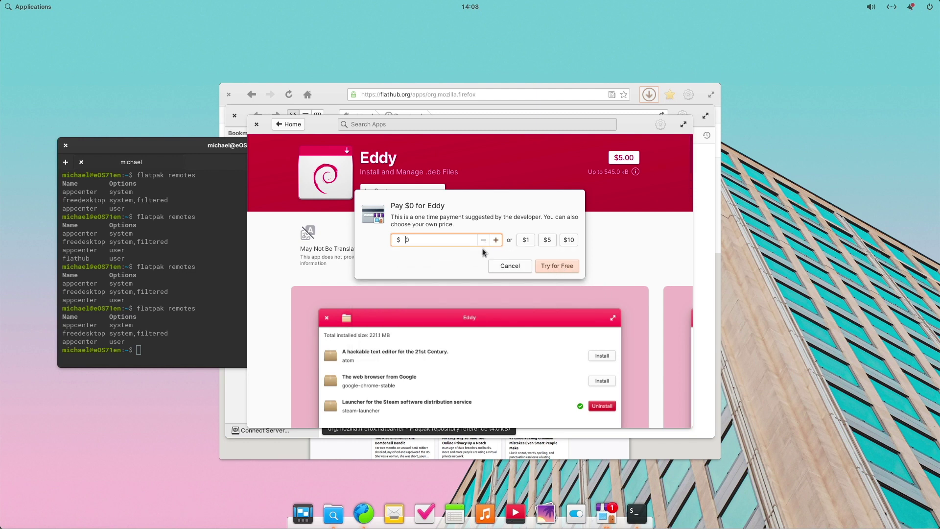
double_click(496, 240)
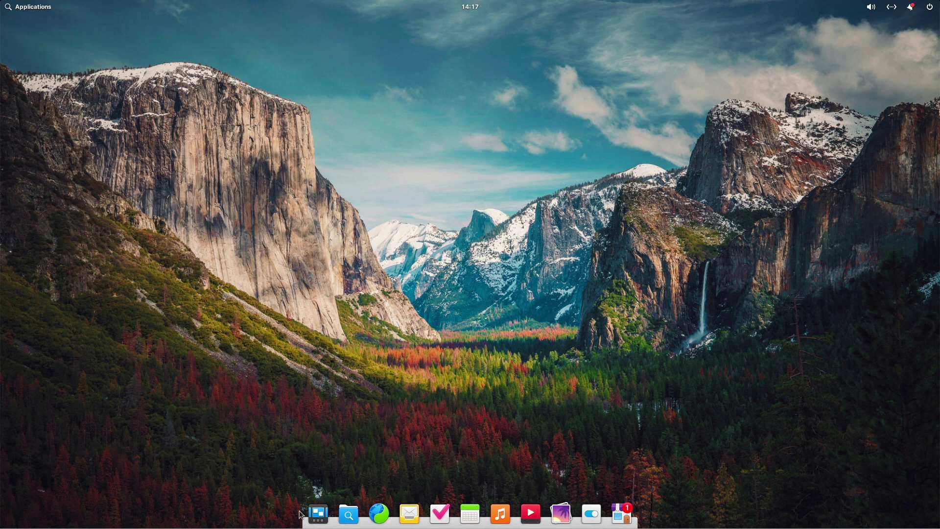
Launch Files, System Settings and Tasks, moving Settings aside, then open Multitasking View.
click(349, 514)
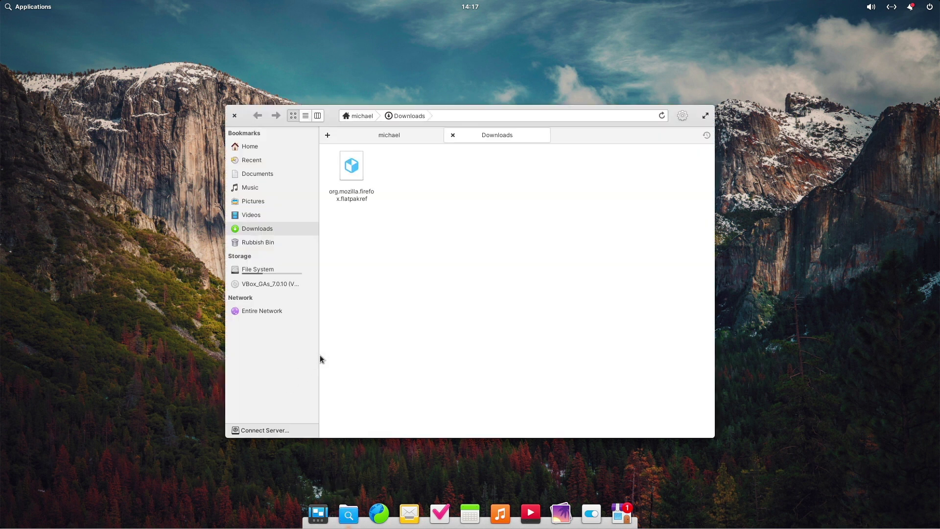
click(591, 513)
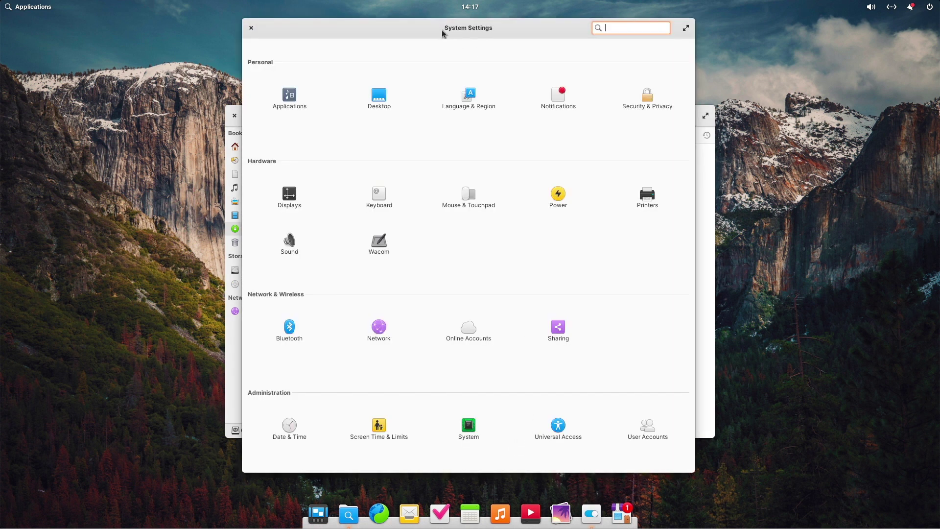
drag(442, 30, 653, 26)
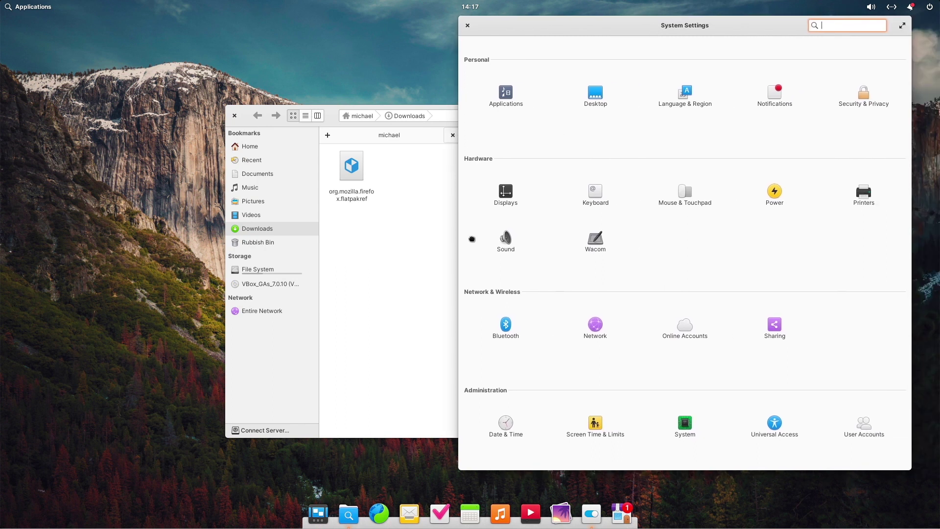
click(358, 522)
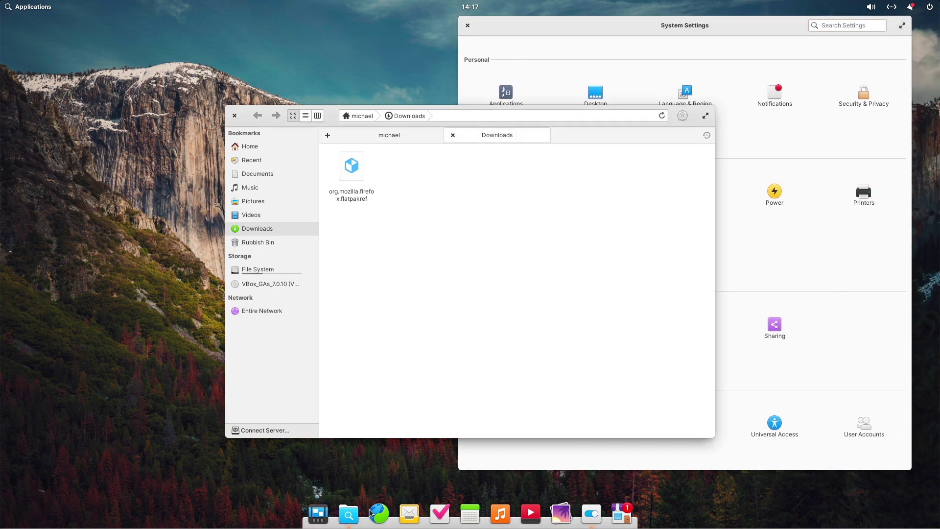
click(439, 512)
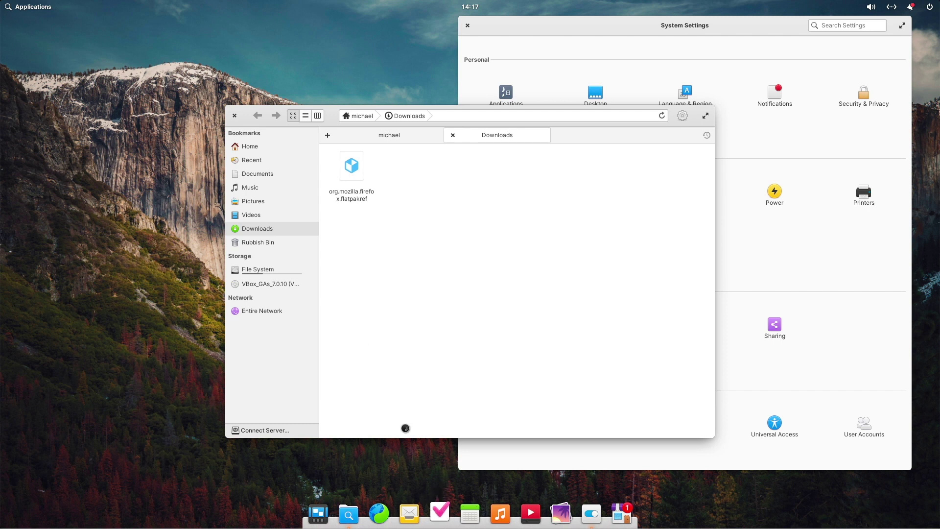
click(319, 509)
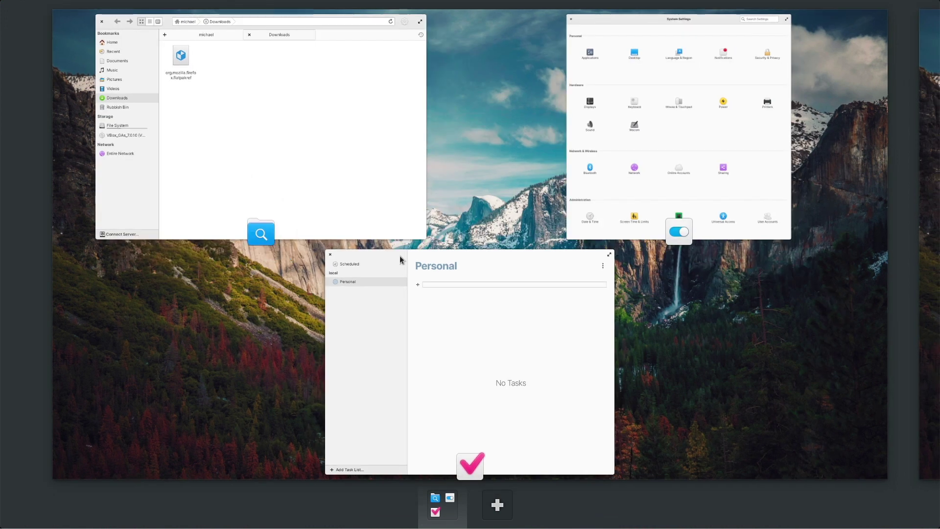
Raise Tasks, then in Multitasking View add a workspace with + and enter it.
mouse_move(400, 260)
click(433, 395)
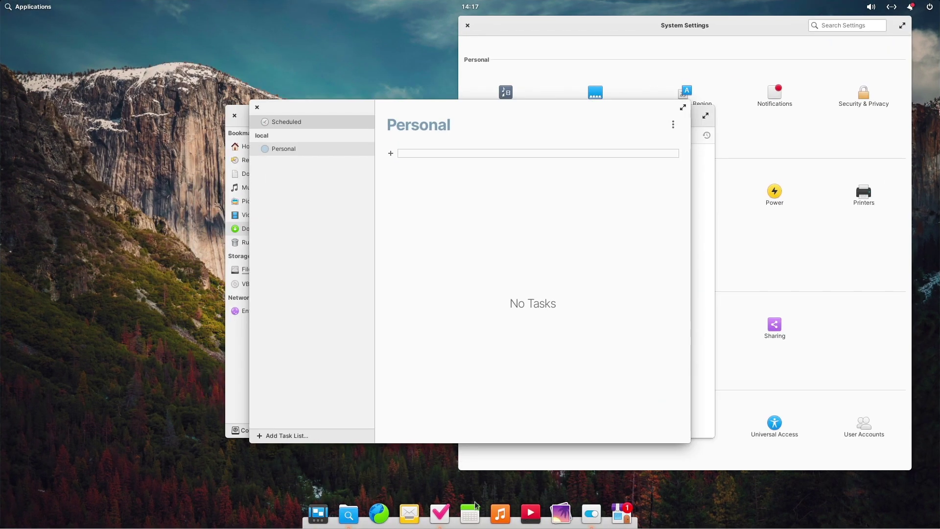
click(321, 516)
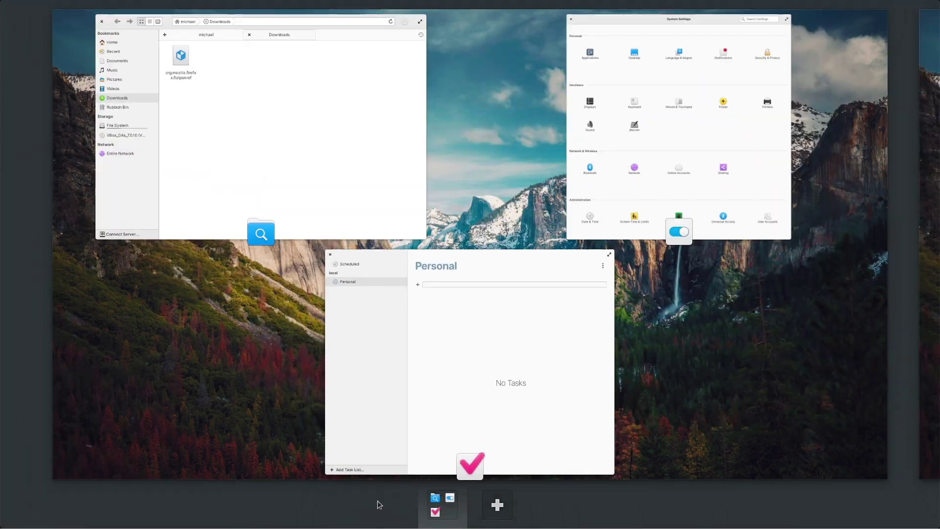
click(491, 506)
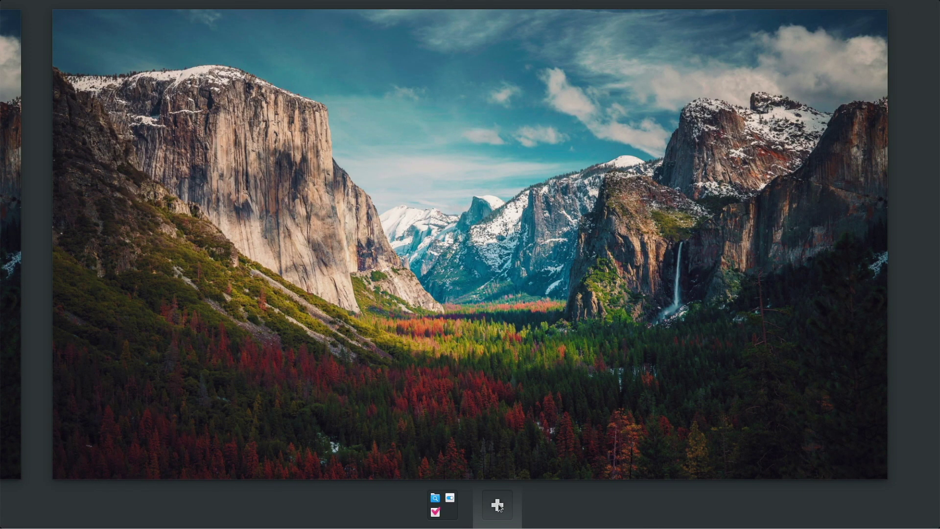
click(466, 439)
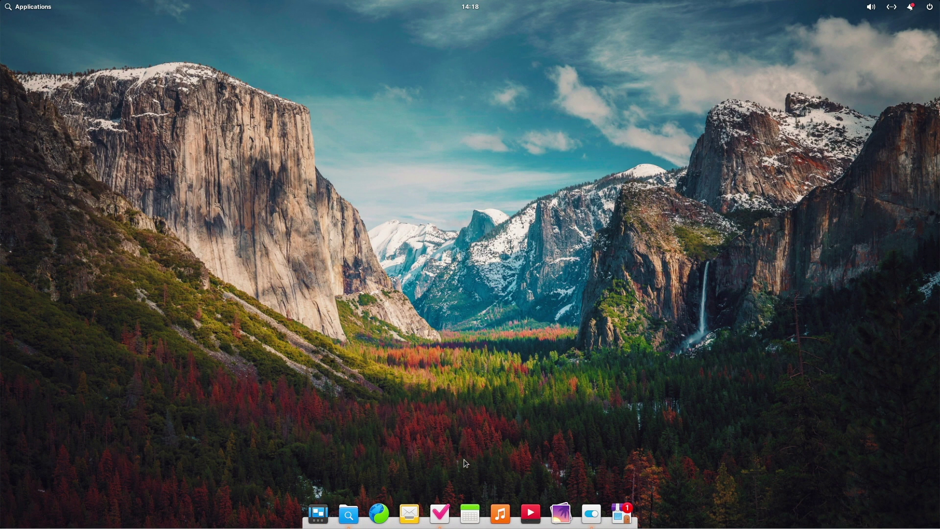
Launch Music and AppCenter, show AppCenter's Installed updates list, and move Music aside.
click(501, 512)
click(622, 512)
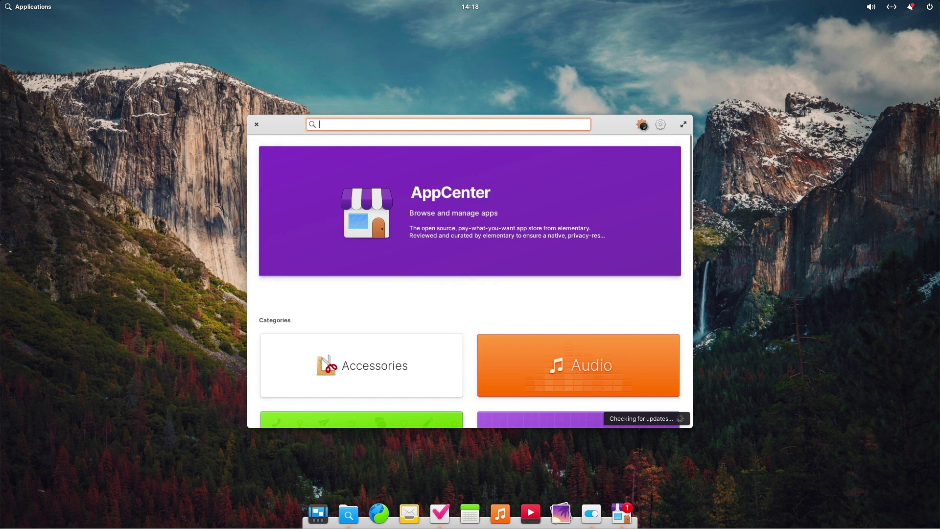
click(642, 125)
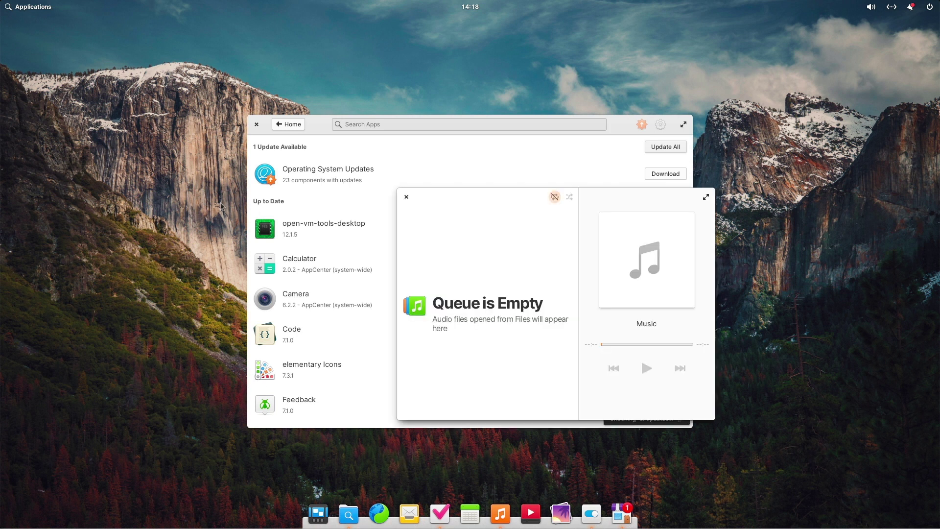
drag(501, 198, 633, 201)
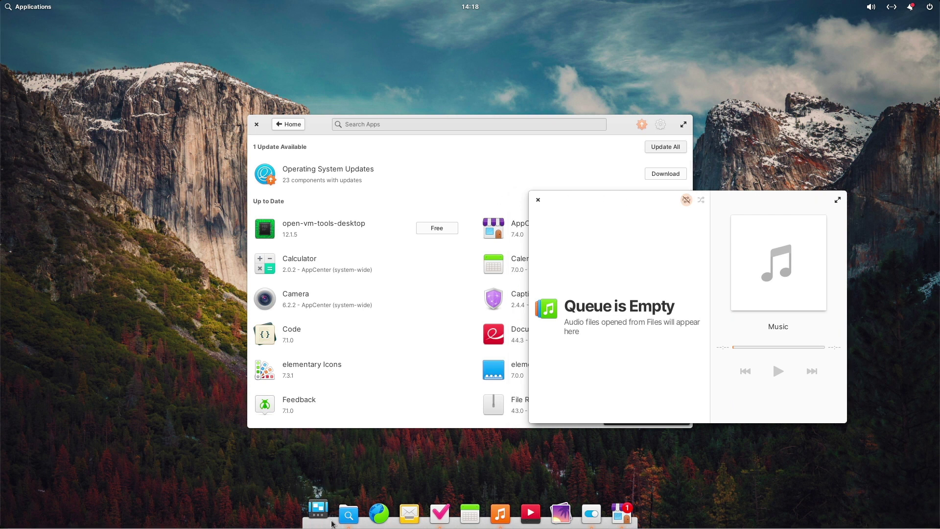
Remove the old workspace holding Files, Settings and Tasks in Multitasking View.
click(317, 513)
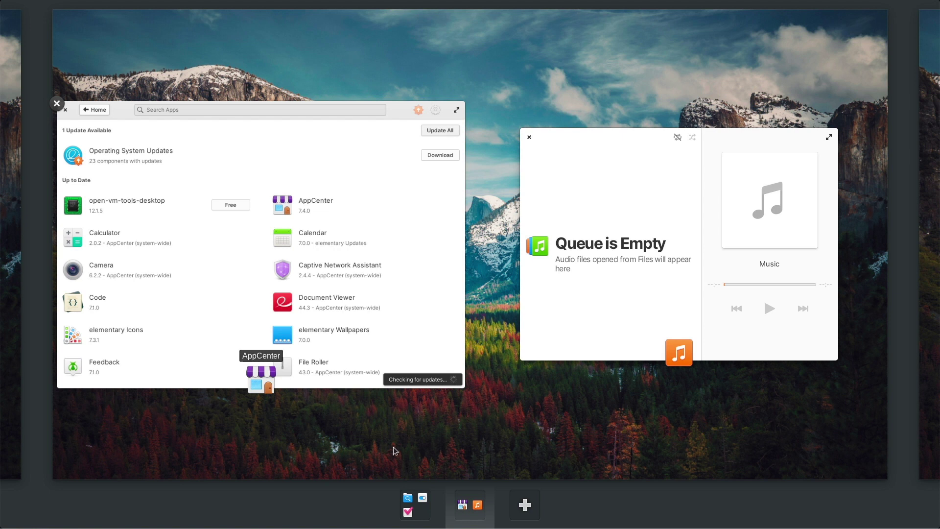
click(408, 499)
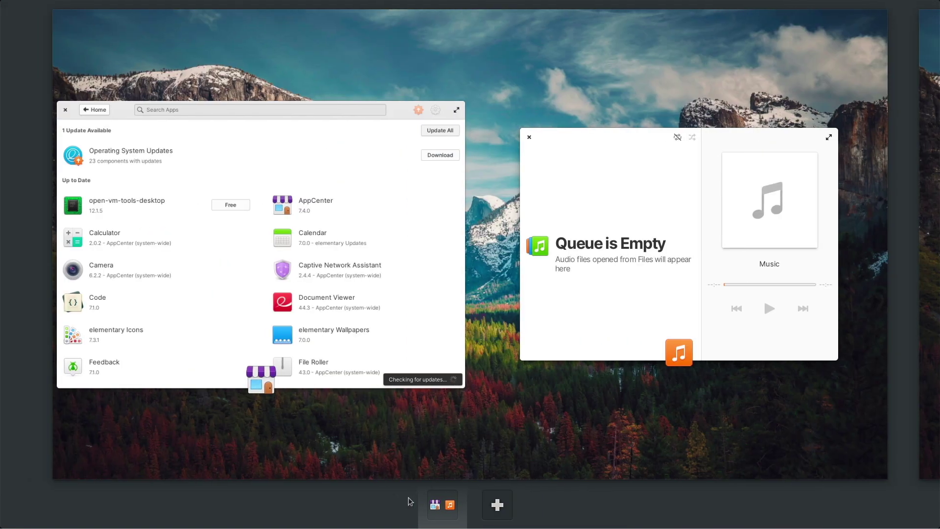
click(443, 507)
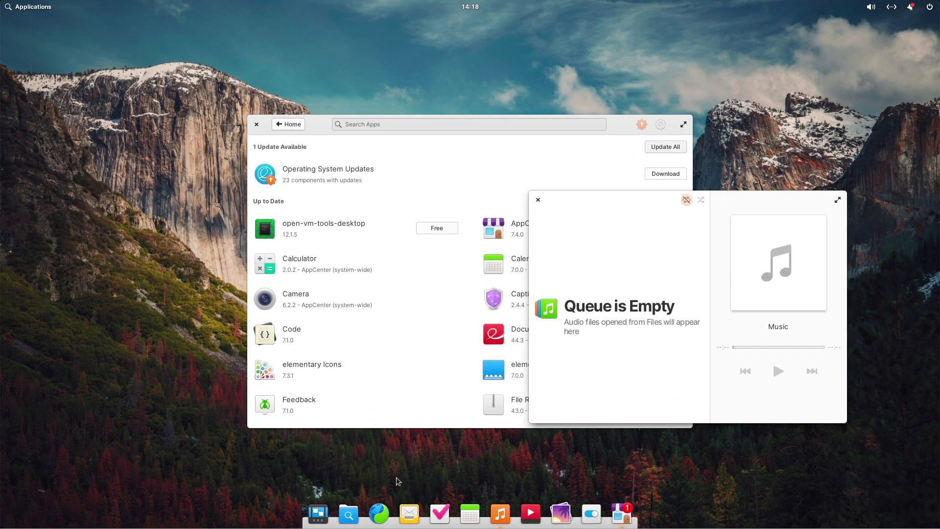
Add an empty workspace, return to the AppCenter workspace, close Music, and launch System Settings.
click(319, 512)
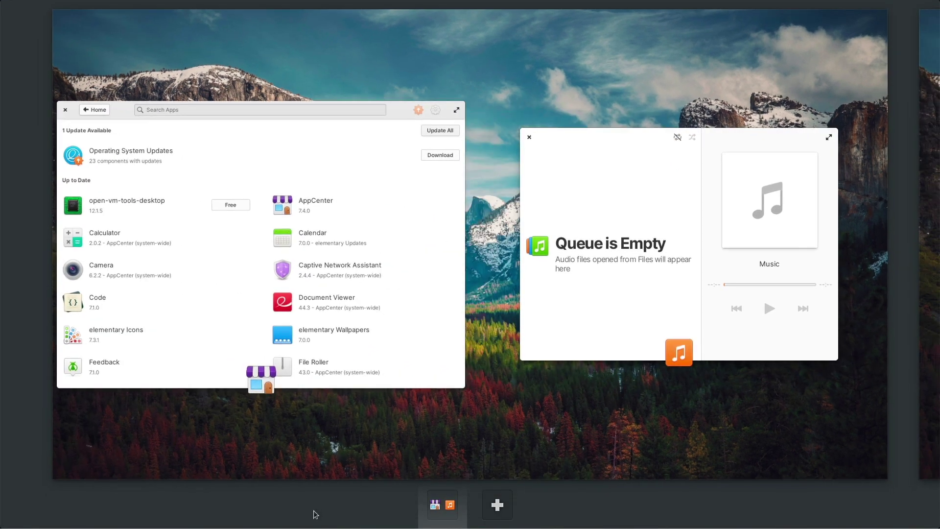
click(497, 504)
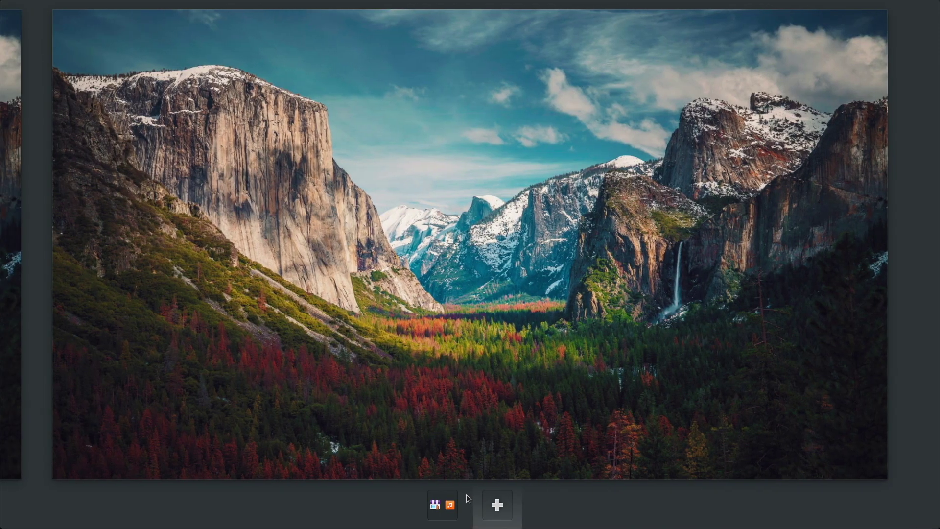
click(465, 494)
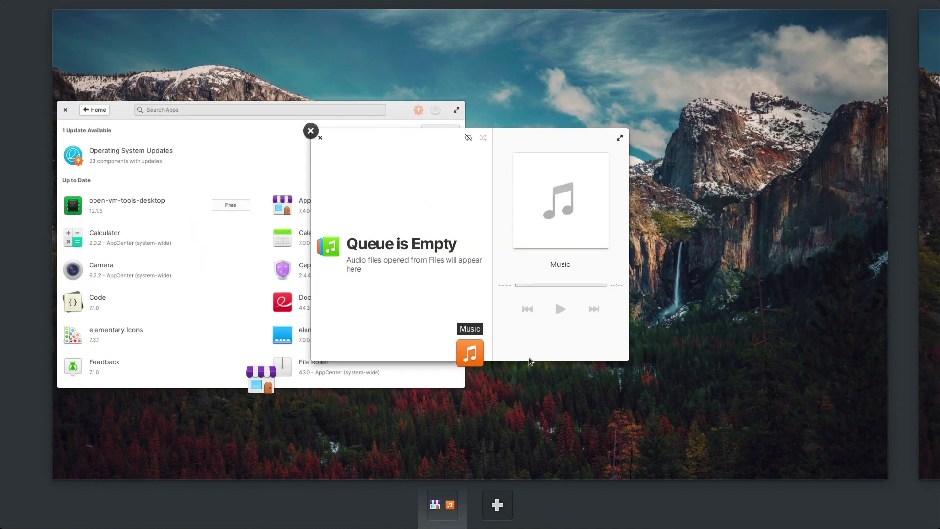
click(539, 350)
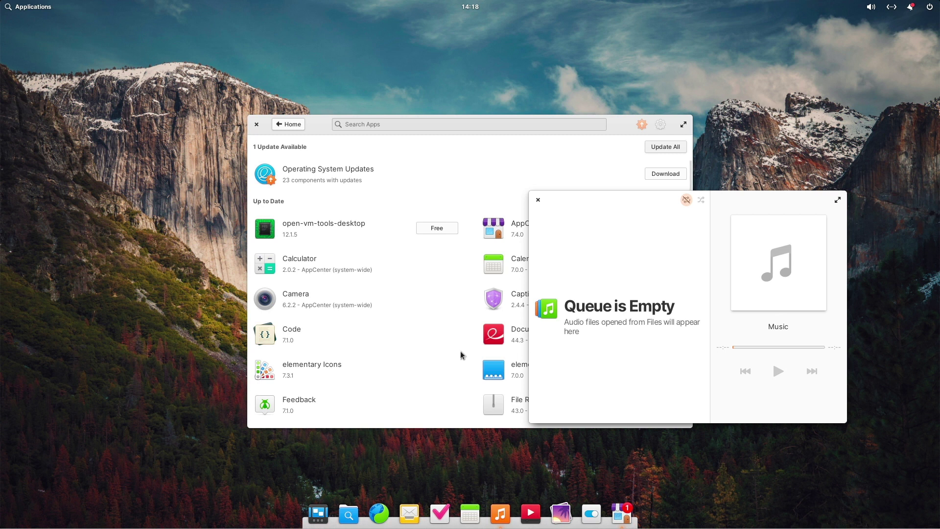
click(537, 199)
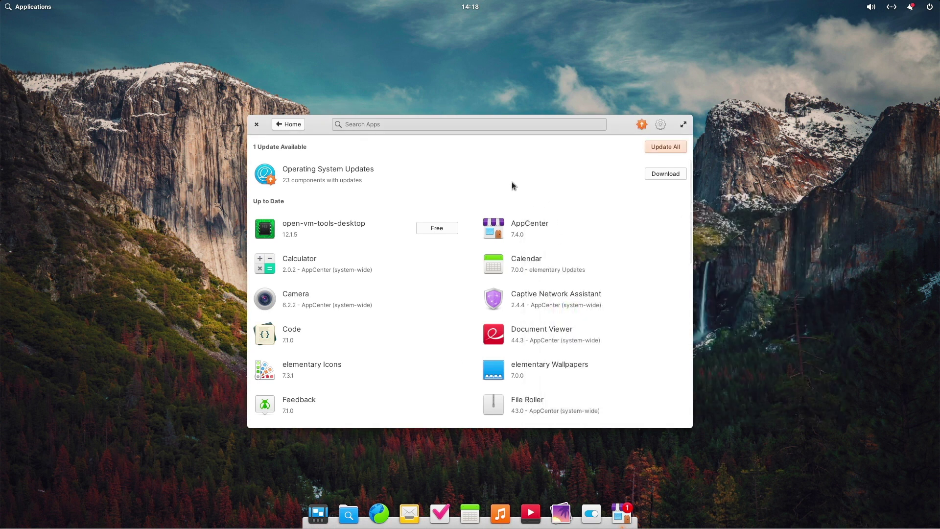
click(592, 513)
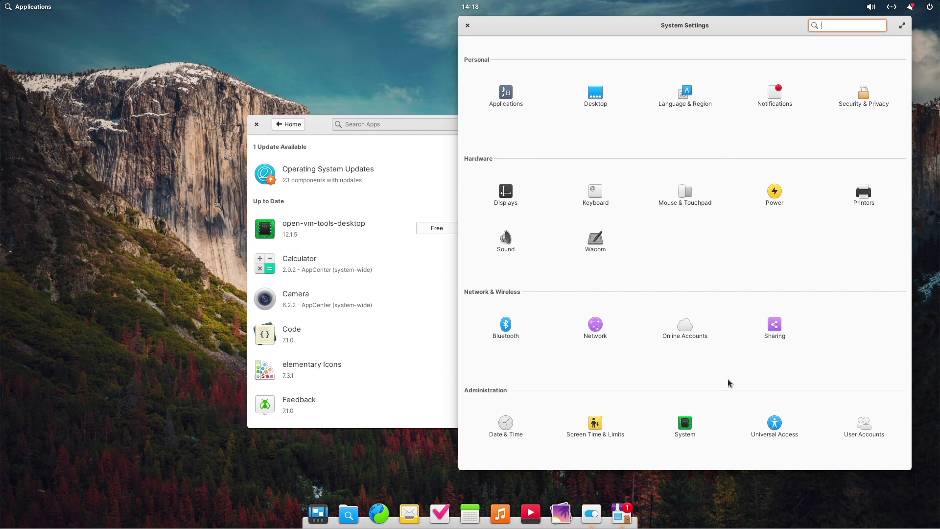
Show the elementary OS 7.1 Horus system details, then open the Applications launcher.
click(675, 421)
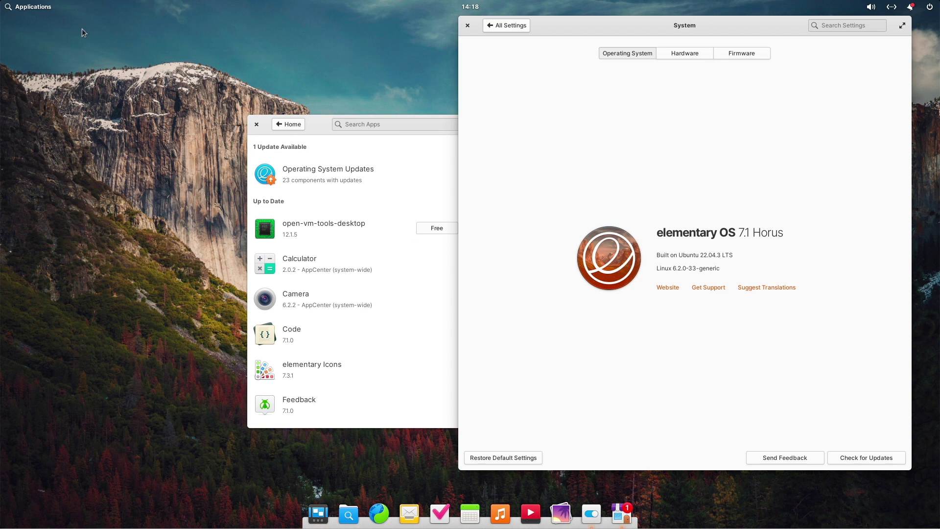
click(42, 11)
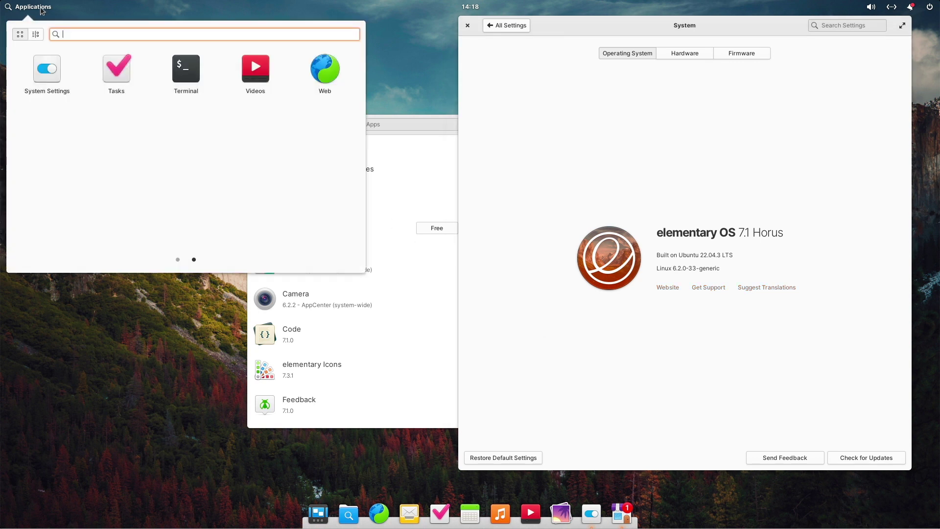
Launch Code, start a new empty file, and move its window to the top-left.
click(178, 260)
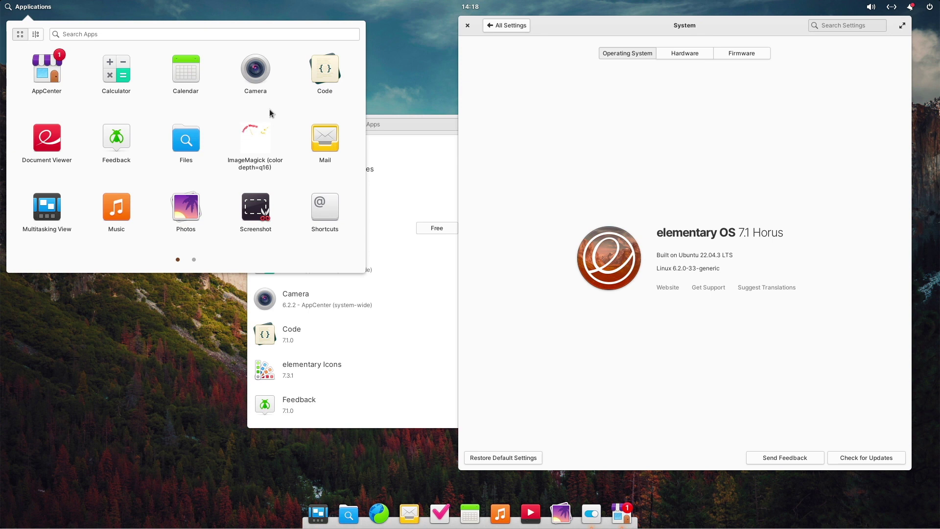
click(318, 76)
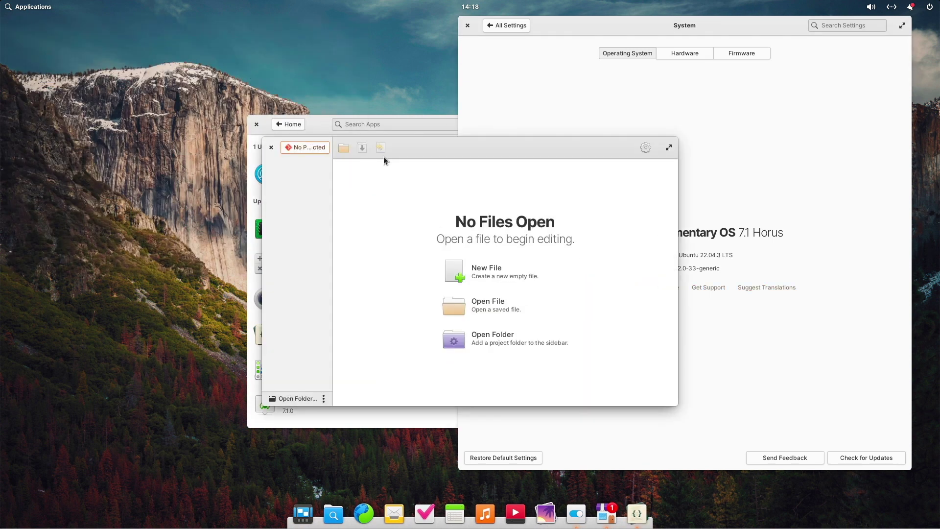
click(499, 280)
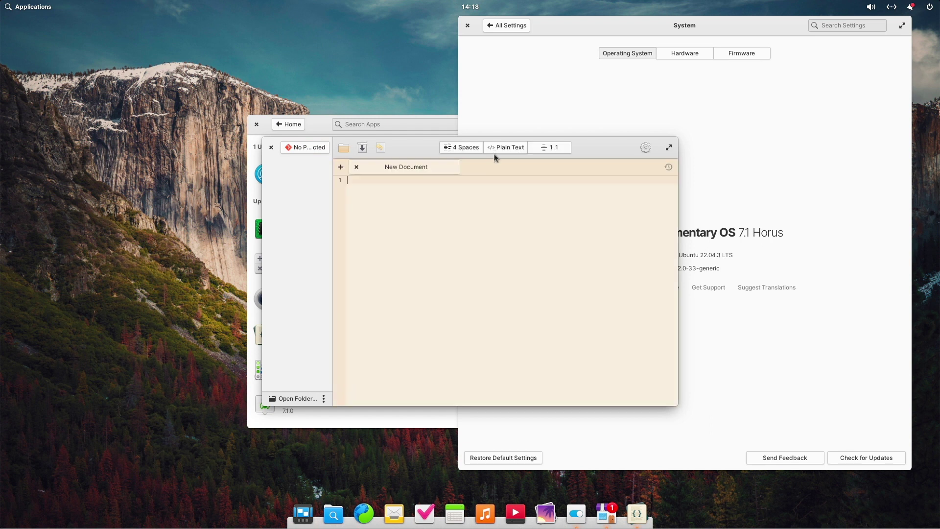
drag(405, 153, 209, 57)
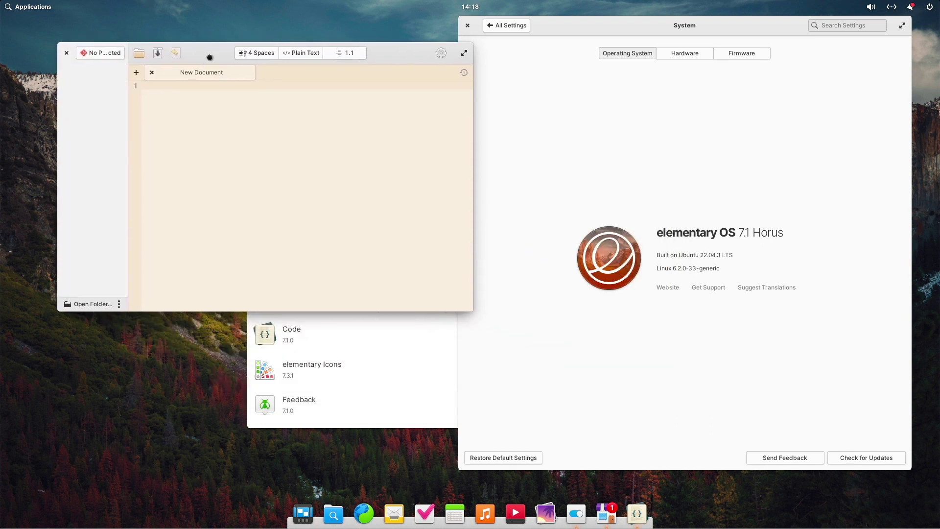
Turn off Follow System Style and try the light and dark editor schemes.
click(441, 51)
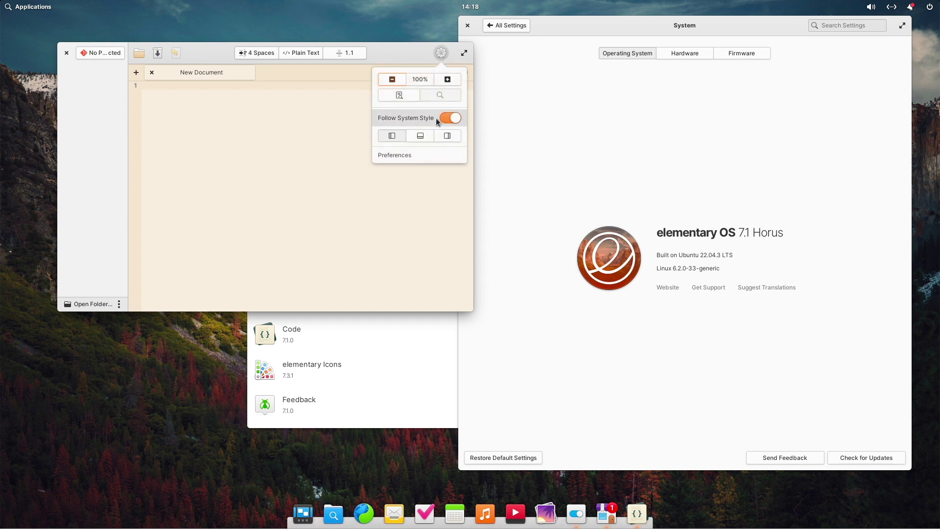
click(449, 120)
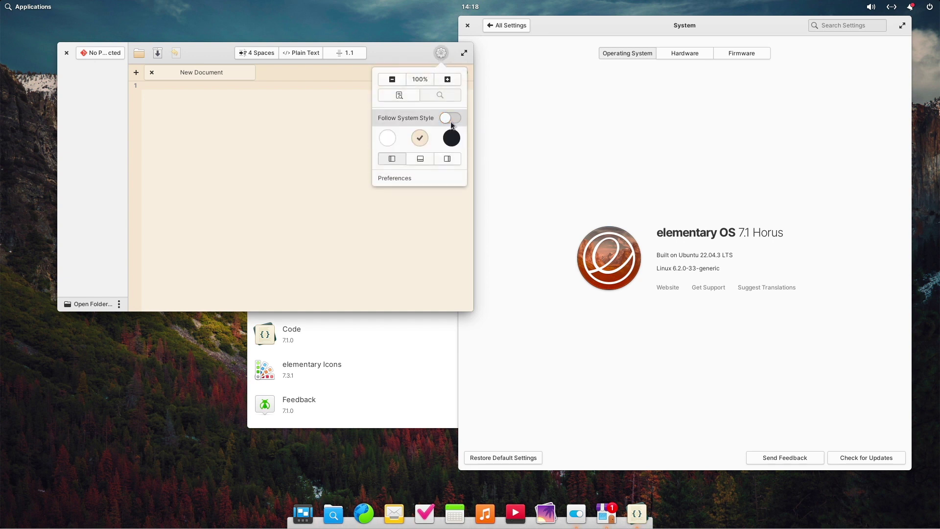
click(387, 139)
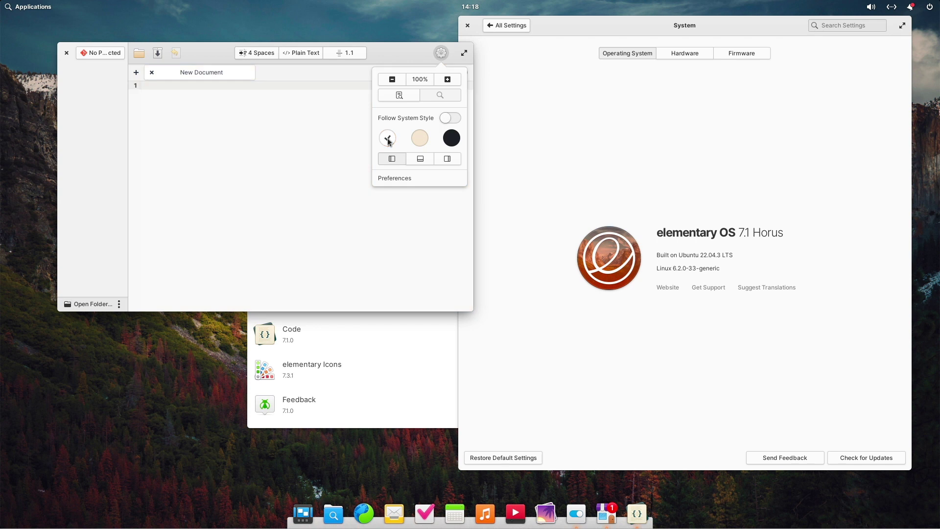
click(451, 140)
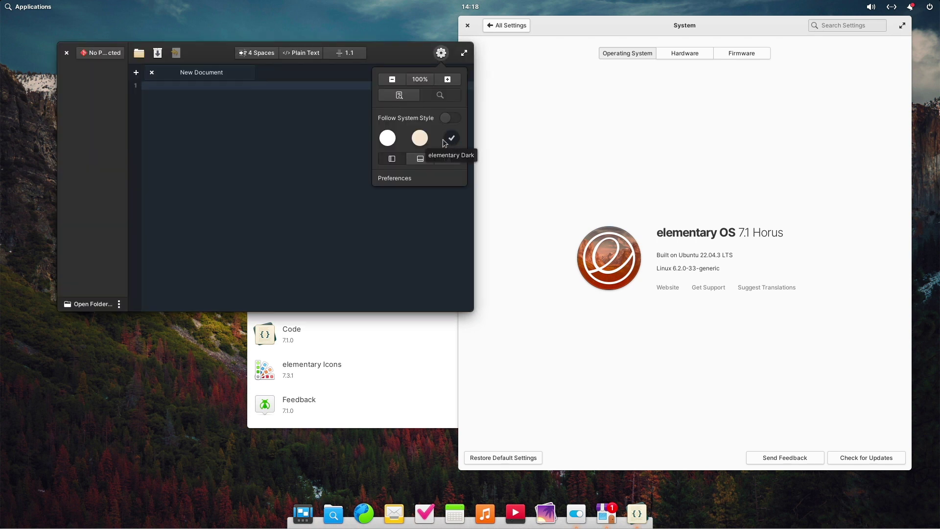
click(250, 128)
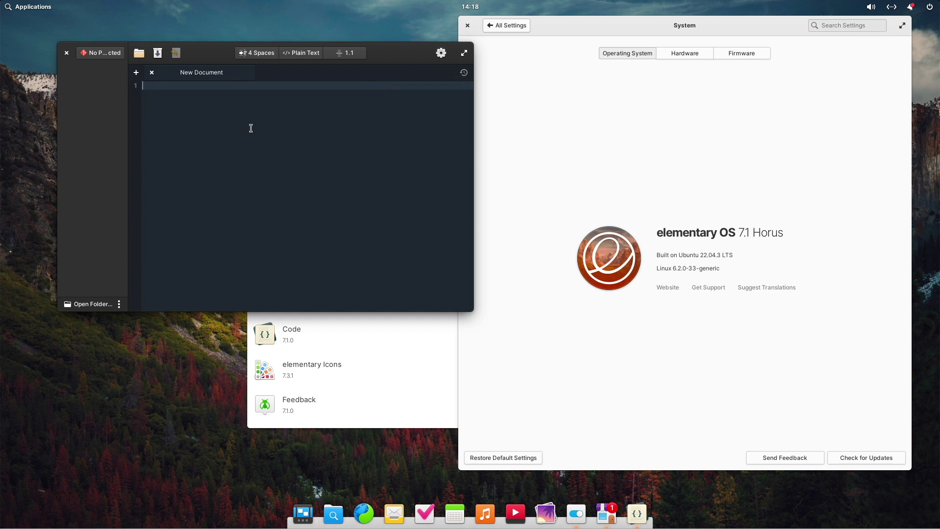
Type 'Text' into the document and switch the editor to the sepia scheme.
text(Text)
click(442, 54)
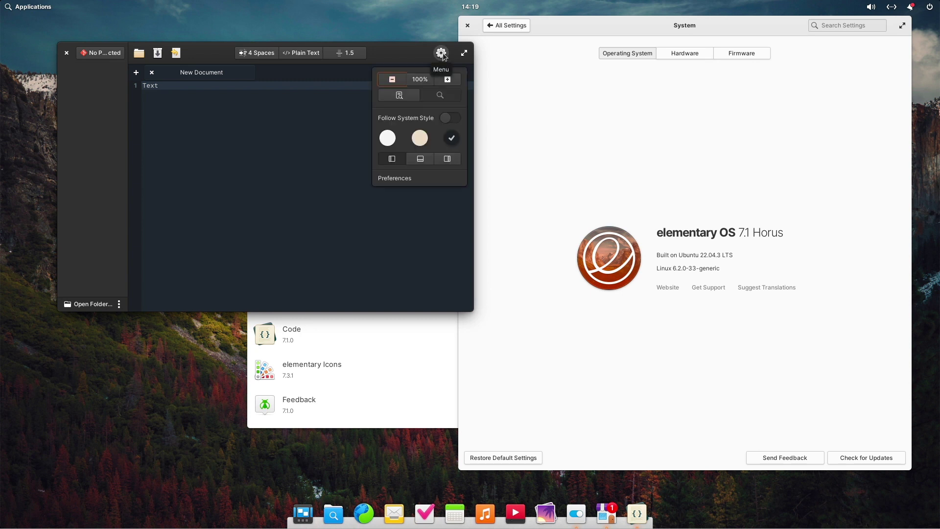
click(386, 142)
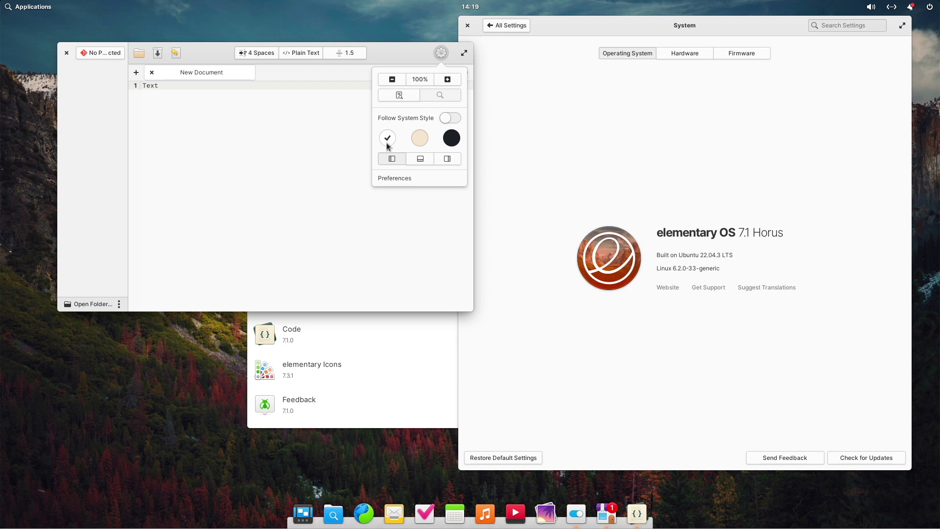
click(420, 142)
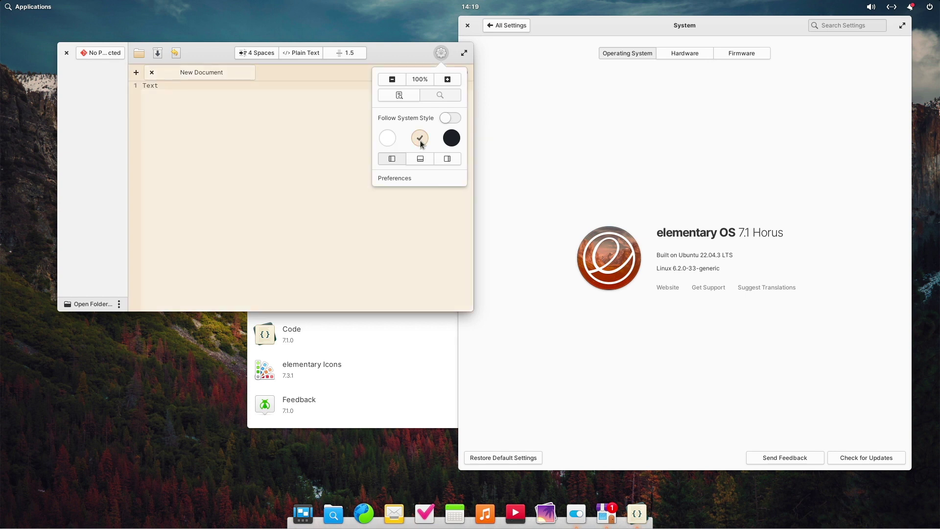
click(387, 43)
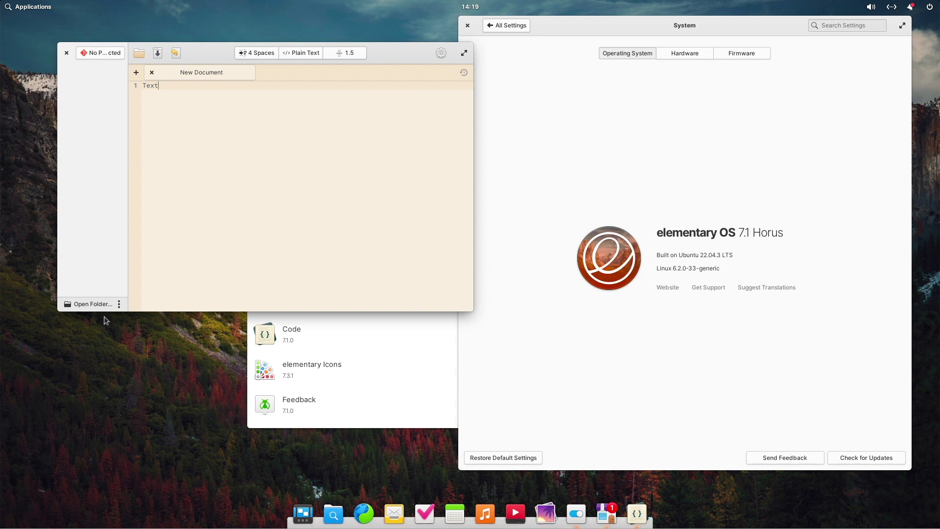
click(32, 8)
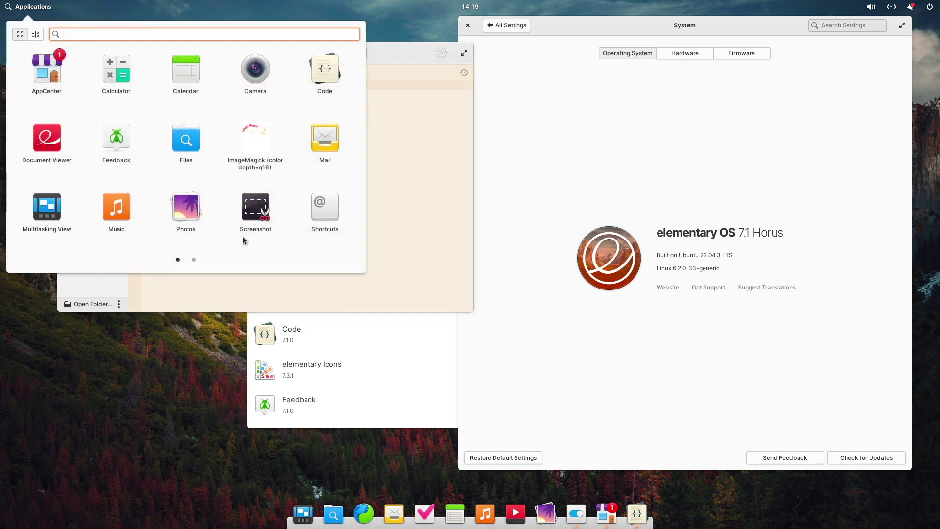
click(194, 260)
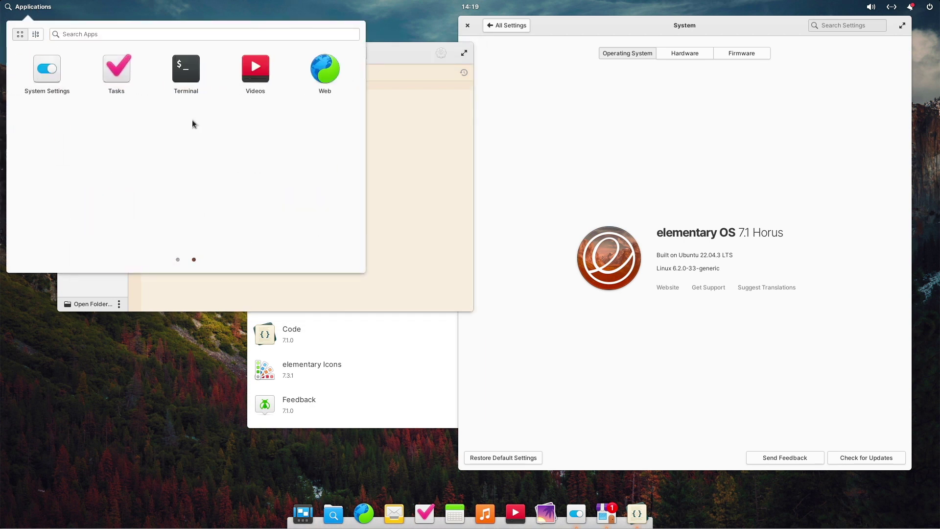
click(189, 69)
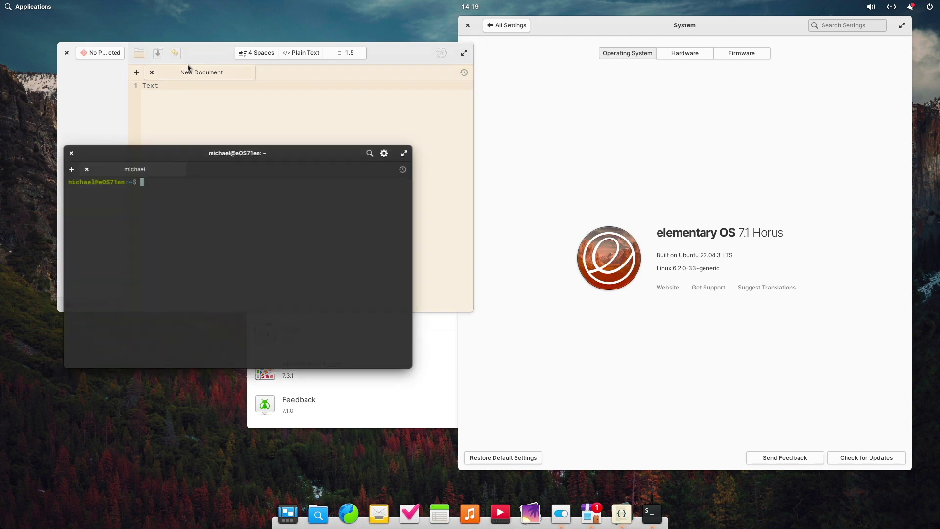
text(neo)
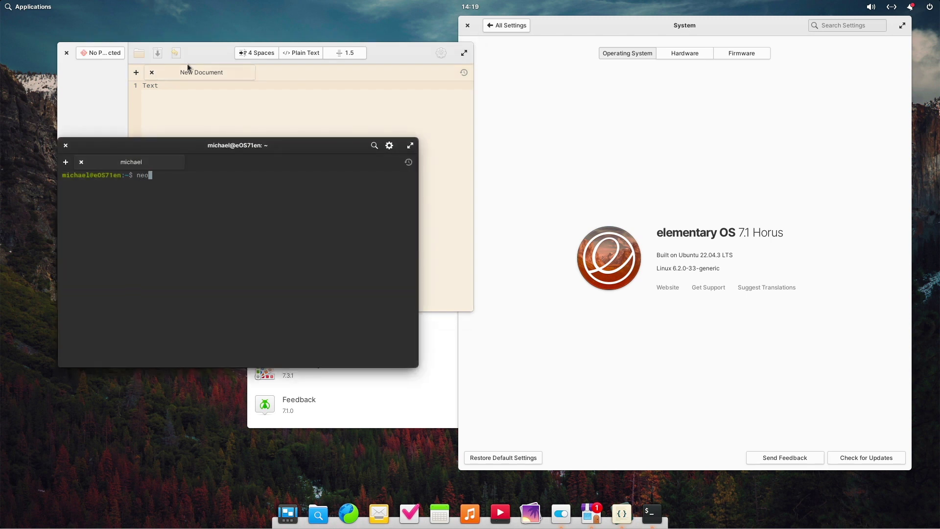
text(fetch)
key(Return)
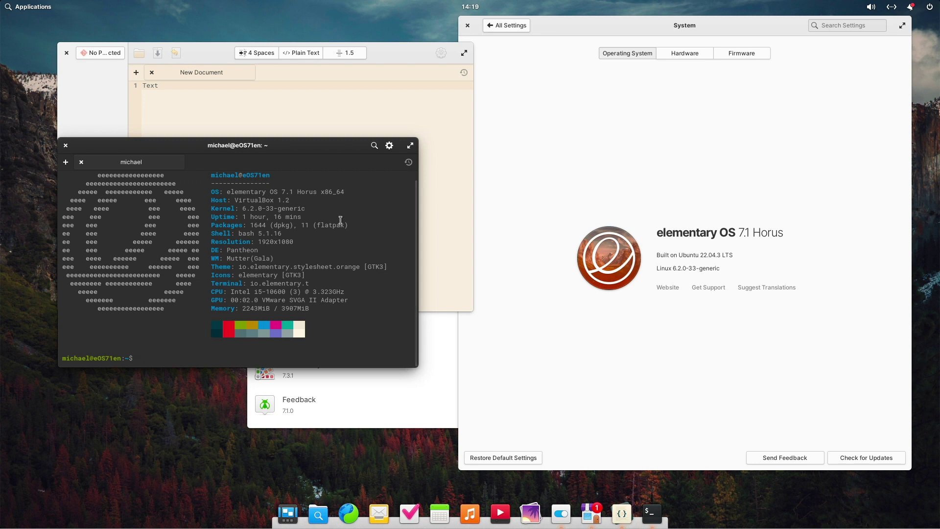
click(389, 146)
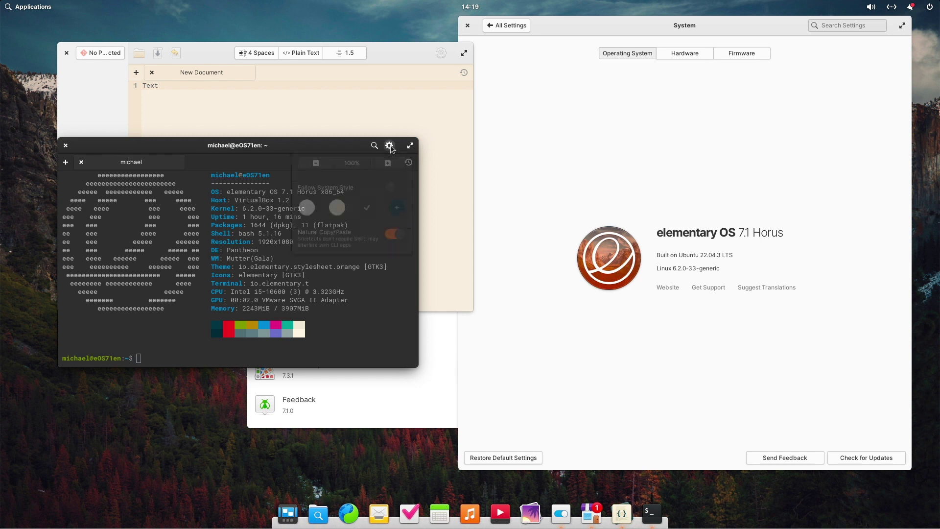
click(307, 216)
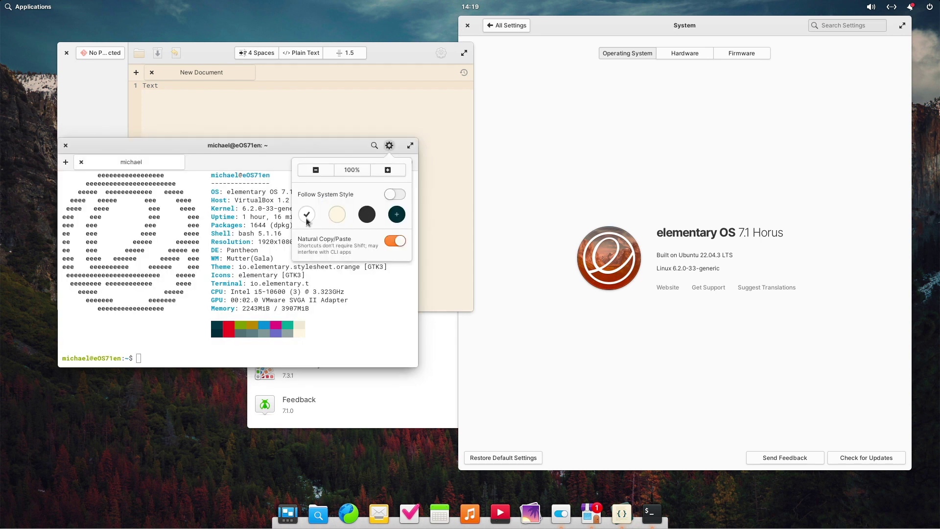
click(335, 219)
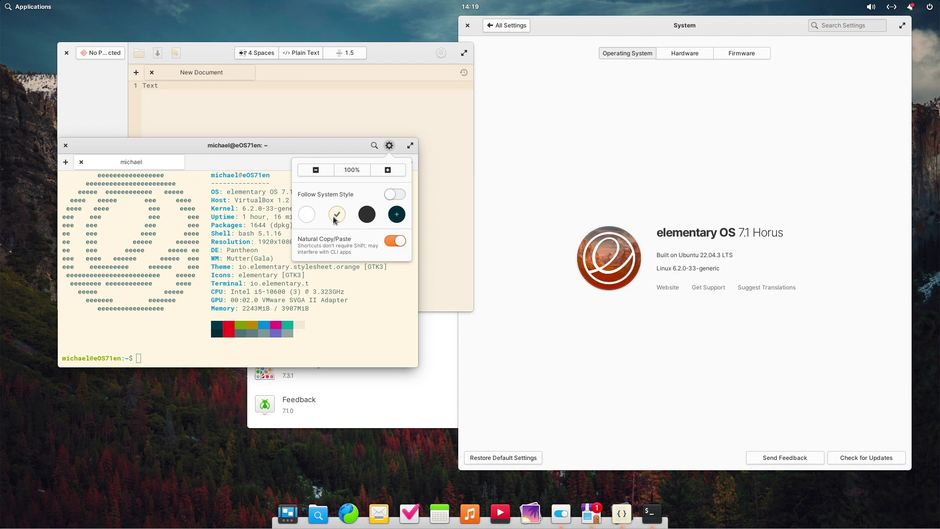
click(367, 214)
click(231, 214)
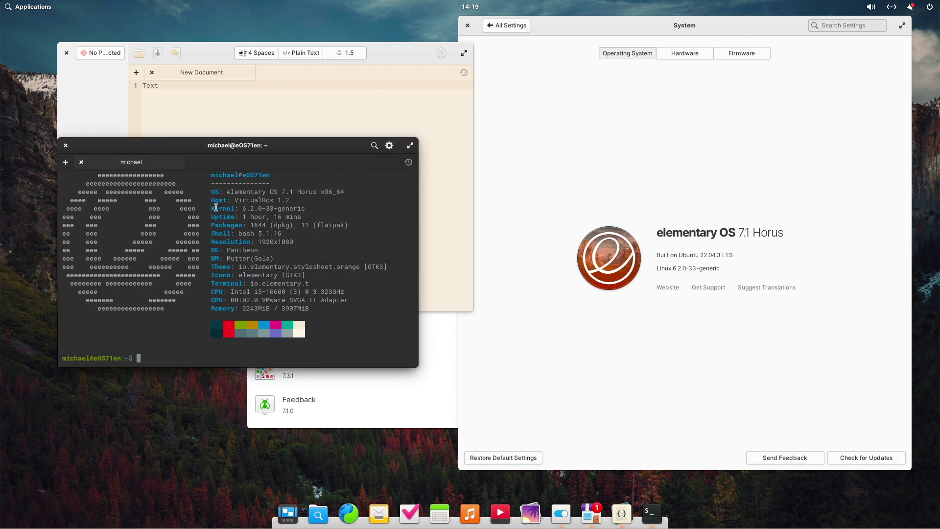
click(64, 146)
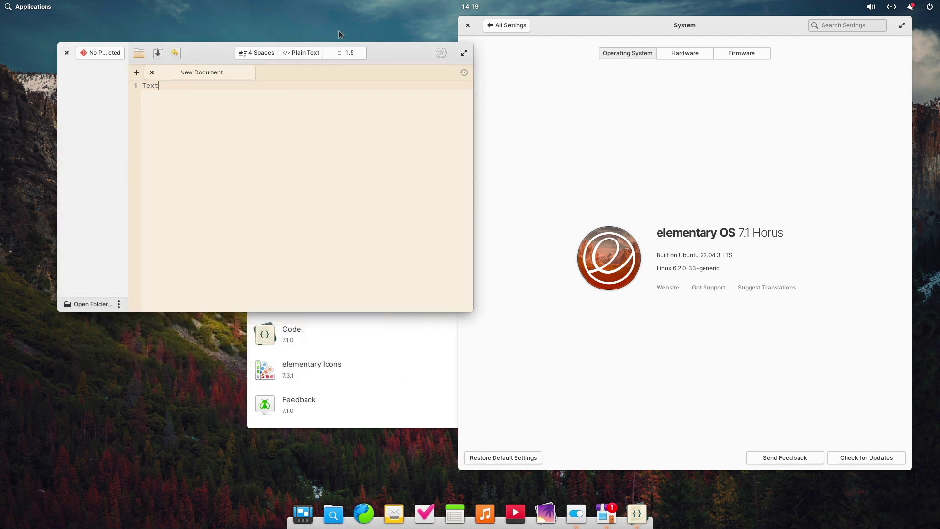
Close Code, AppCenter and System Settings, then choose Shut Down… from the power indicator.
click(65, 53)
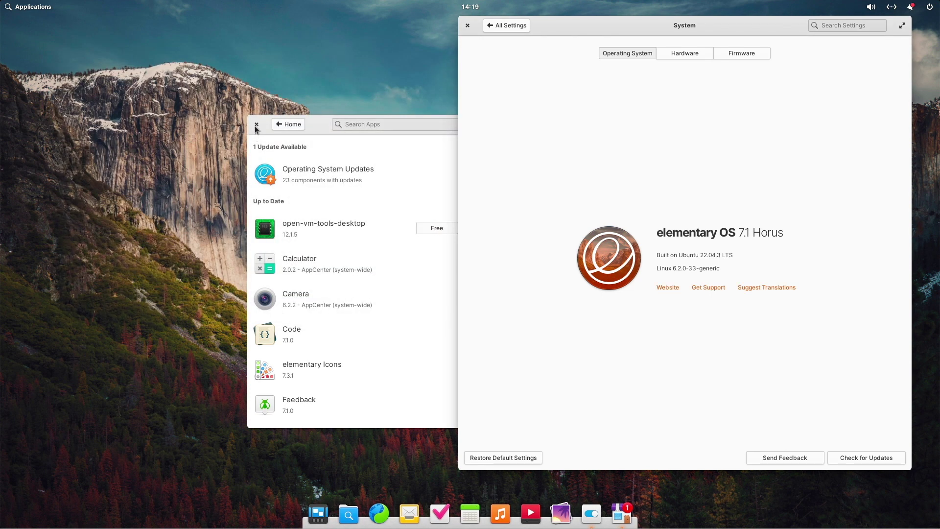
click(256, 126)
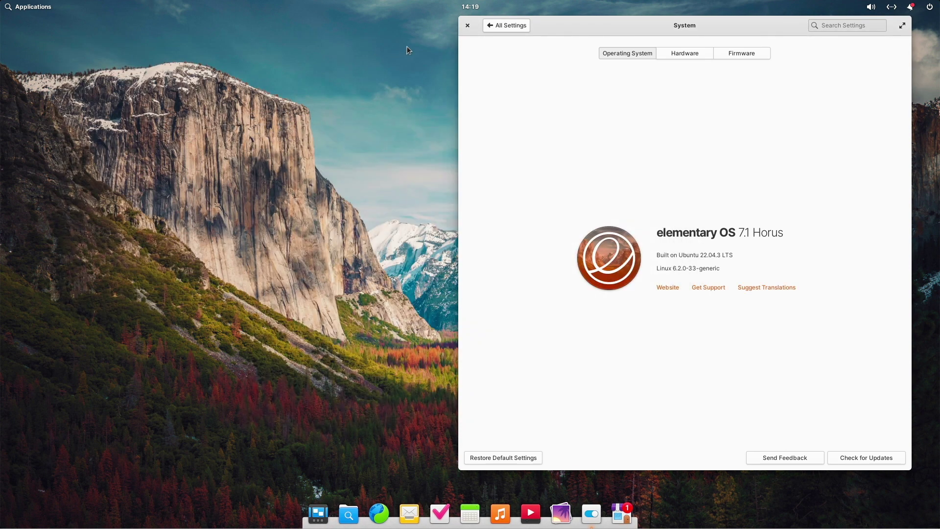
click(468, 26)
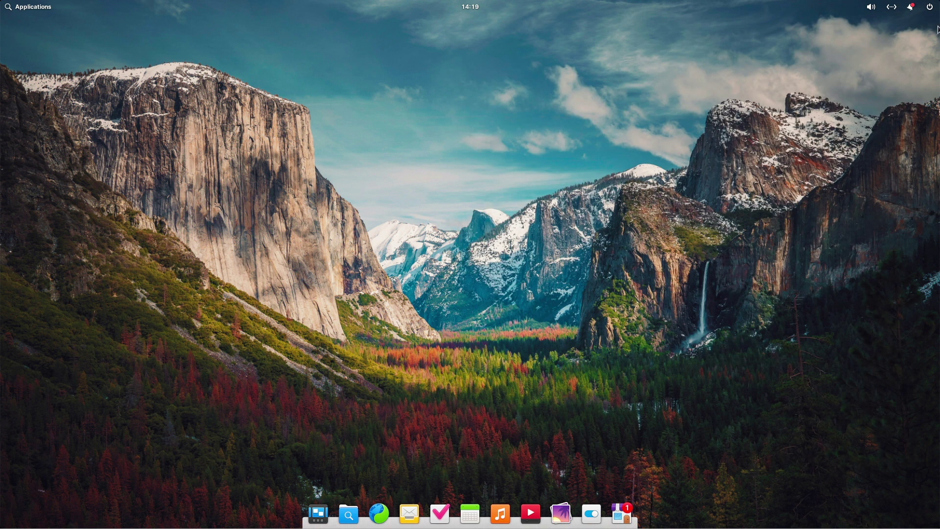
click(933, 7)
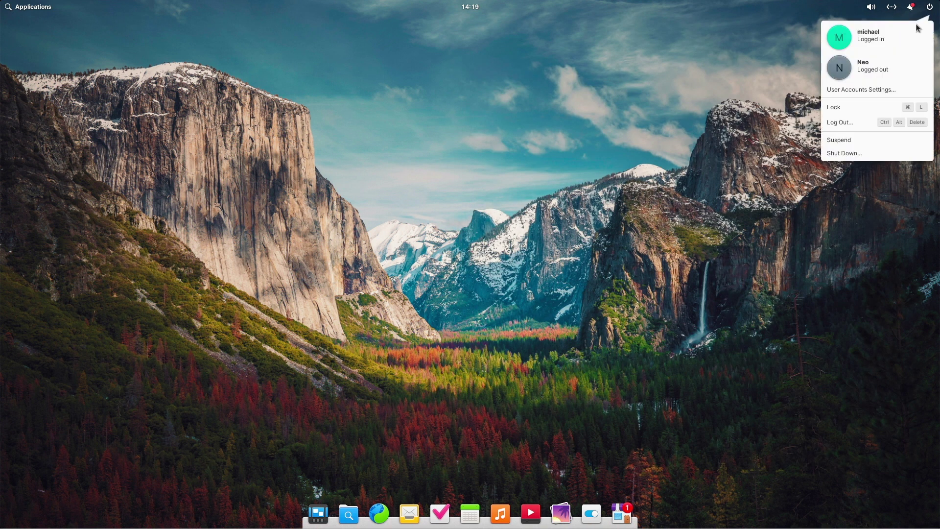
click(845, 153)
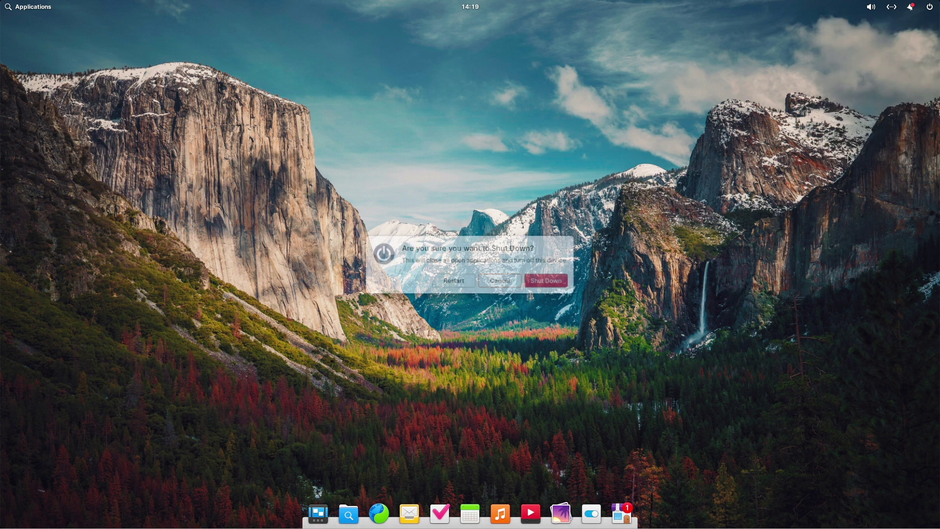